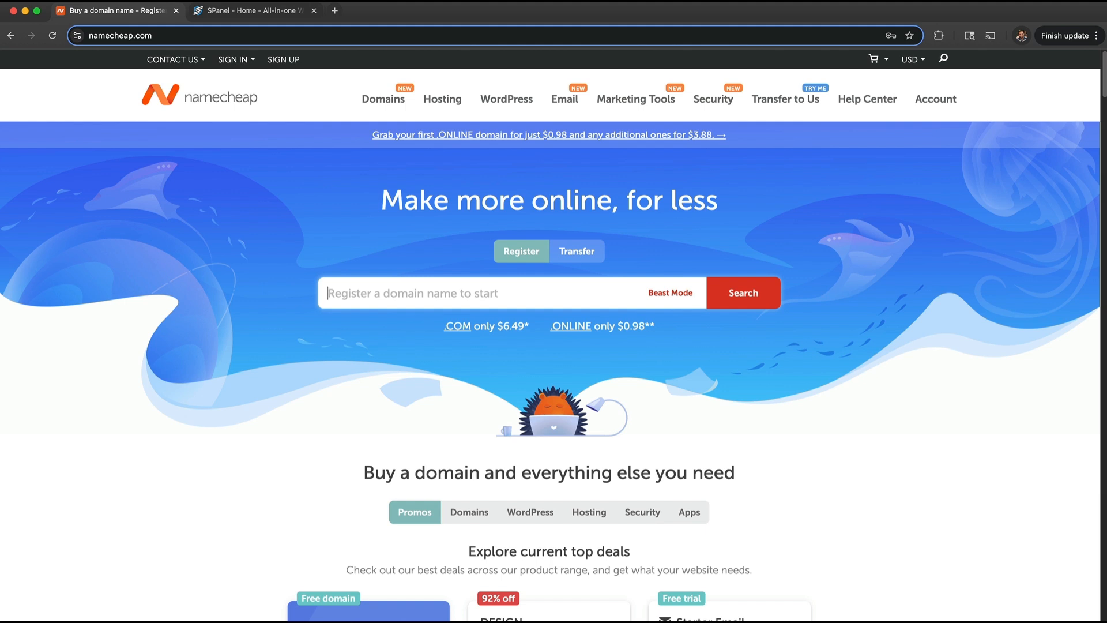
- Search Namecheap for catsloveus.com and find that it is already taken
click(560, 293)
text(ca)
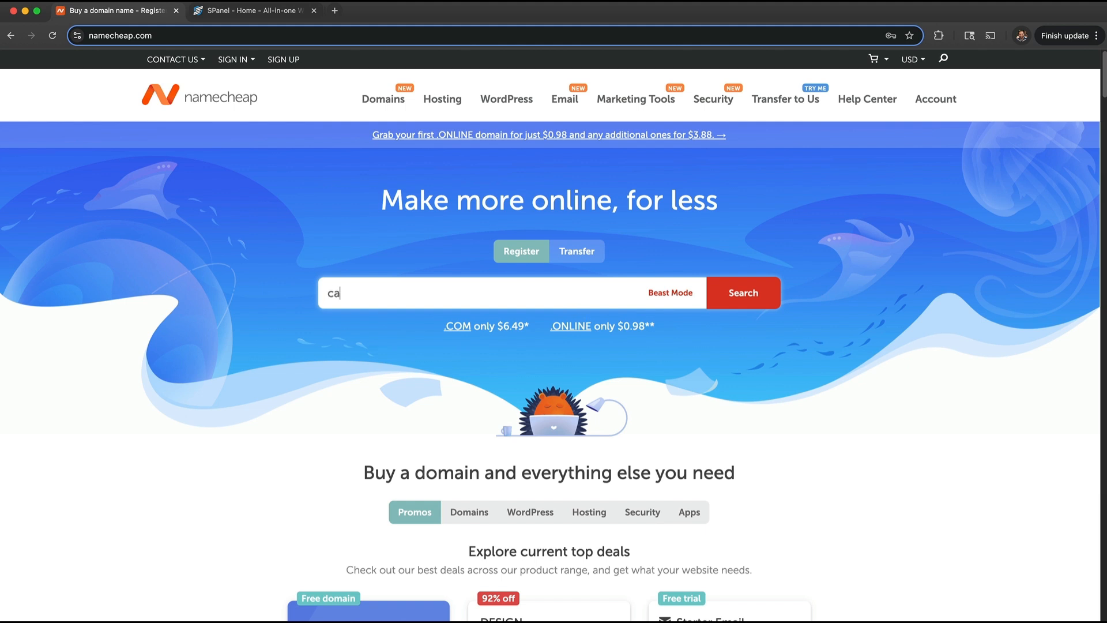
text(tsloveus)
key(Return)
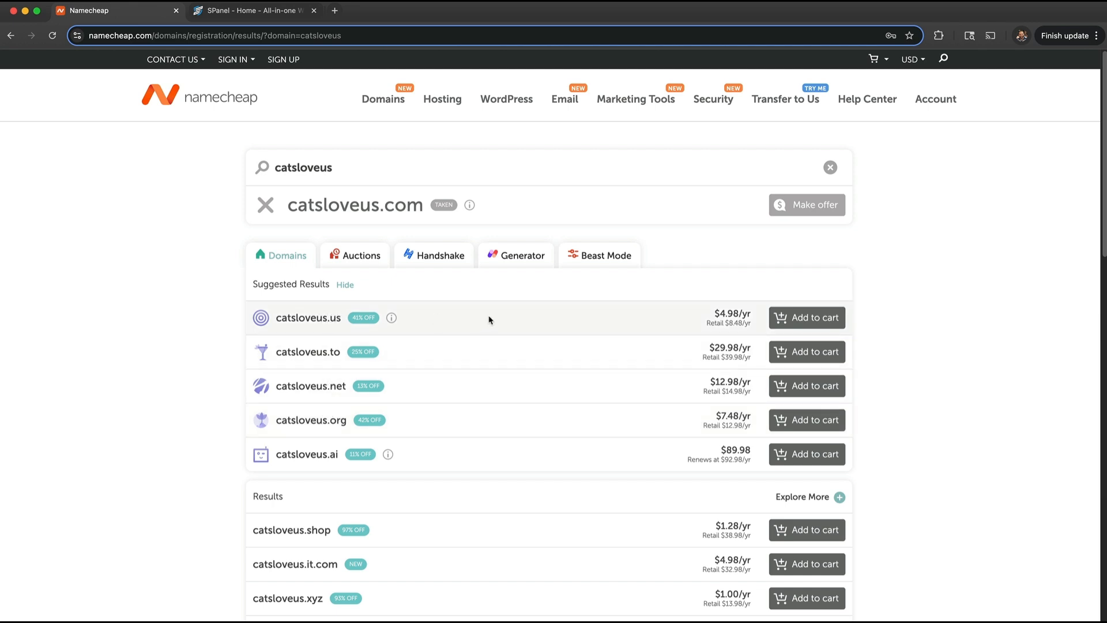
scroll(514, 440, down, 7)
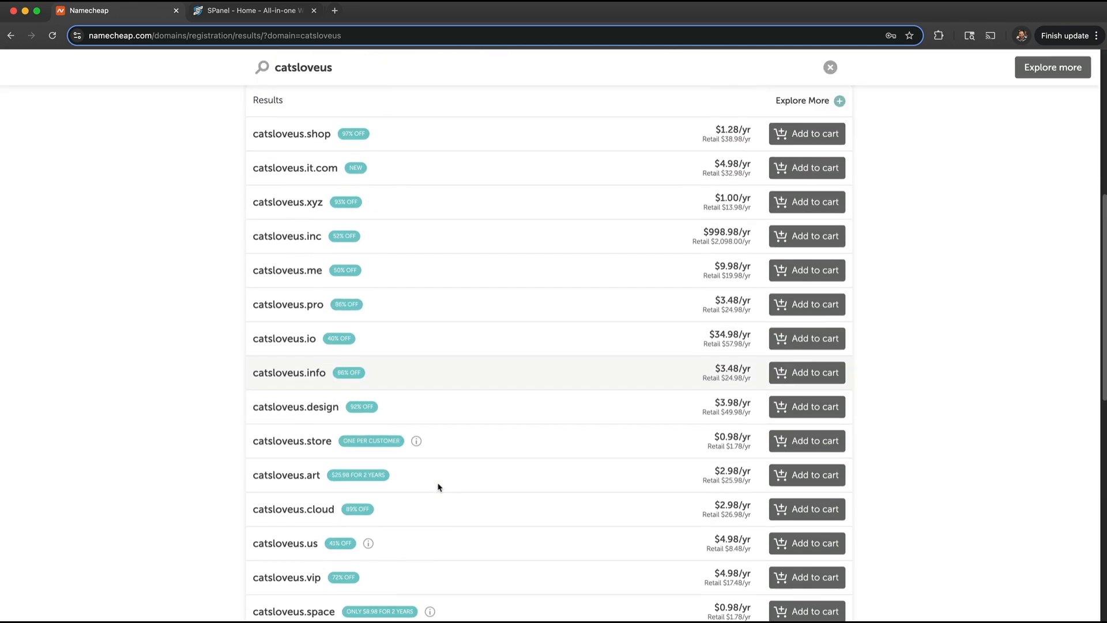
scroll(439, 487, up, 7)
- Add the available catsloveusnow.com to the cart and proceed to checkout
text(n)
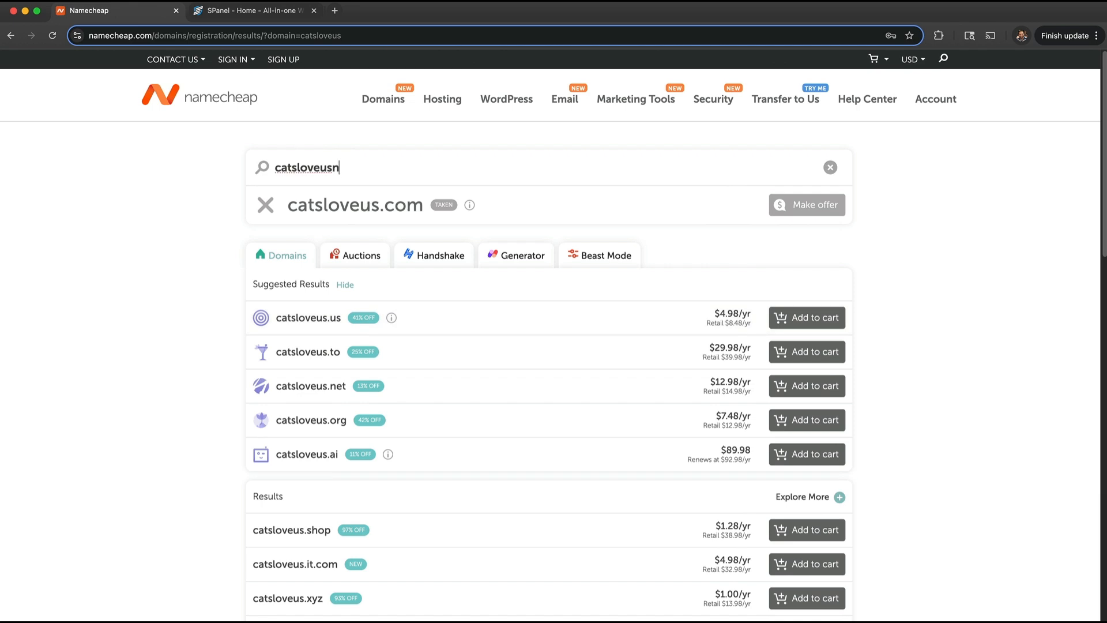
text(ow)
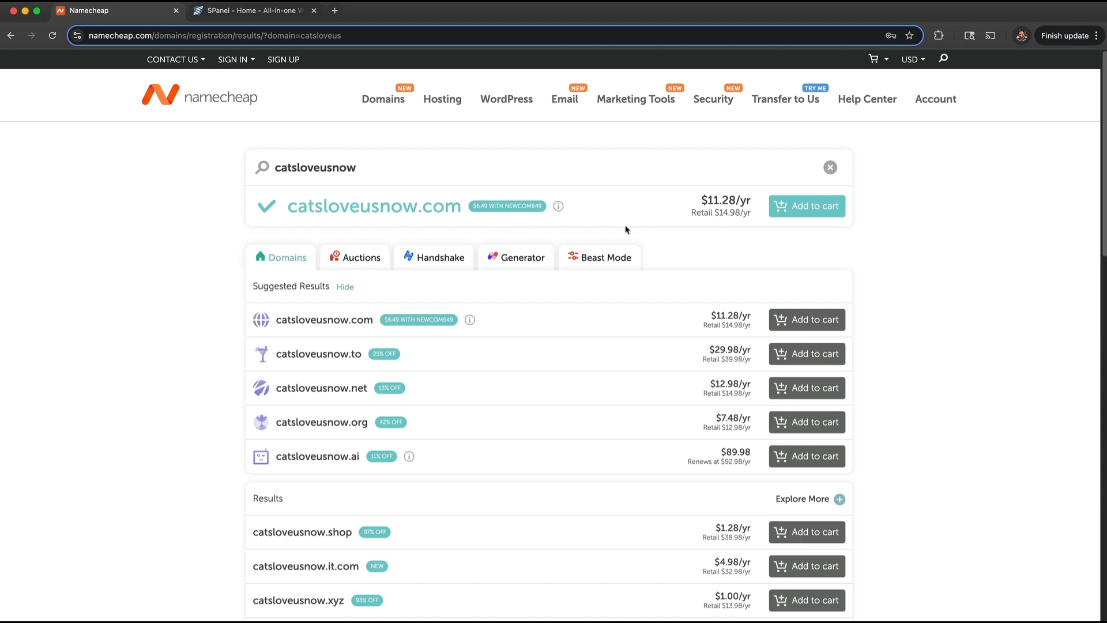
drag(699, 198, 758, 218)
click(758, 218)
click(831, 207)
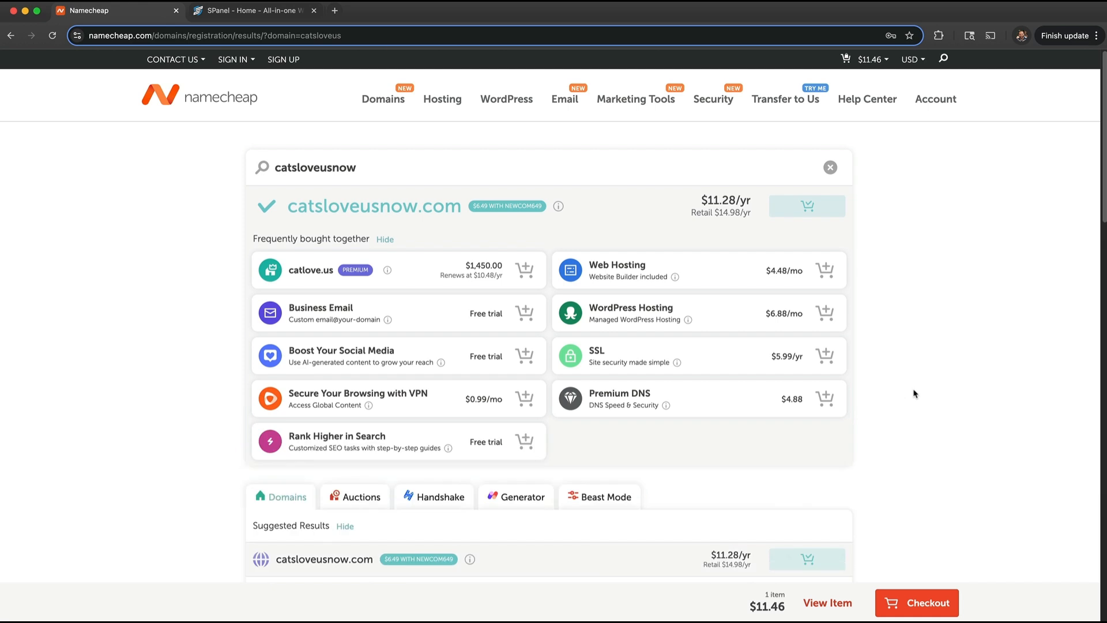
click(871, 605)
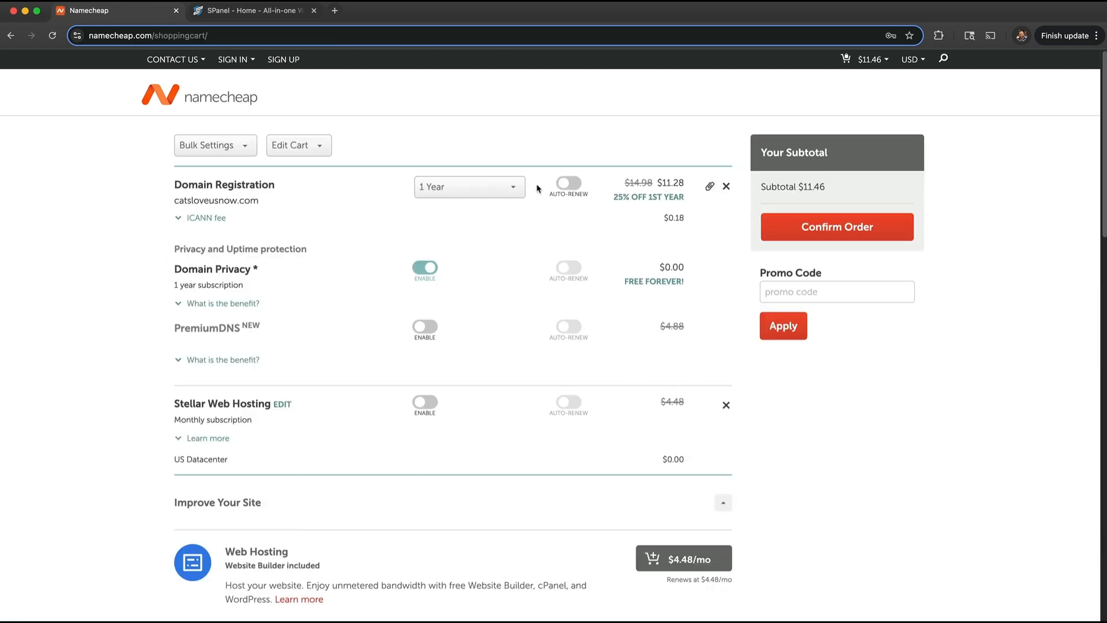
drag(623, 183, 651, 180)
click(655, 170)
drag(178, 268, 276, 273)
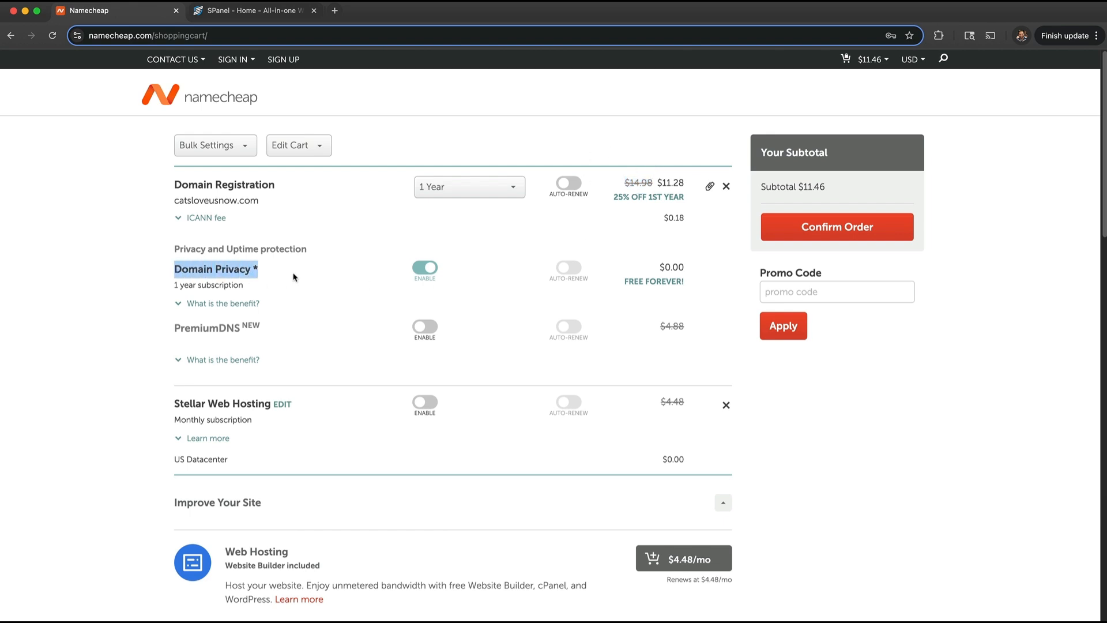
click(297, 277)
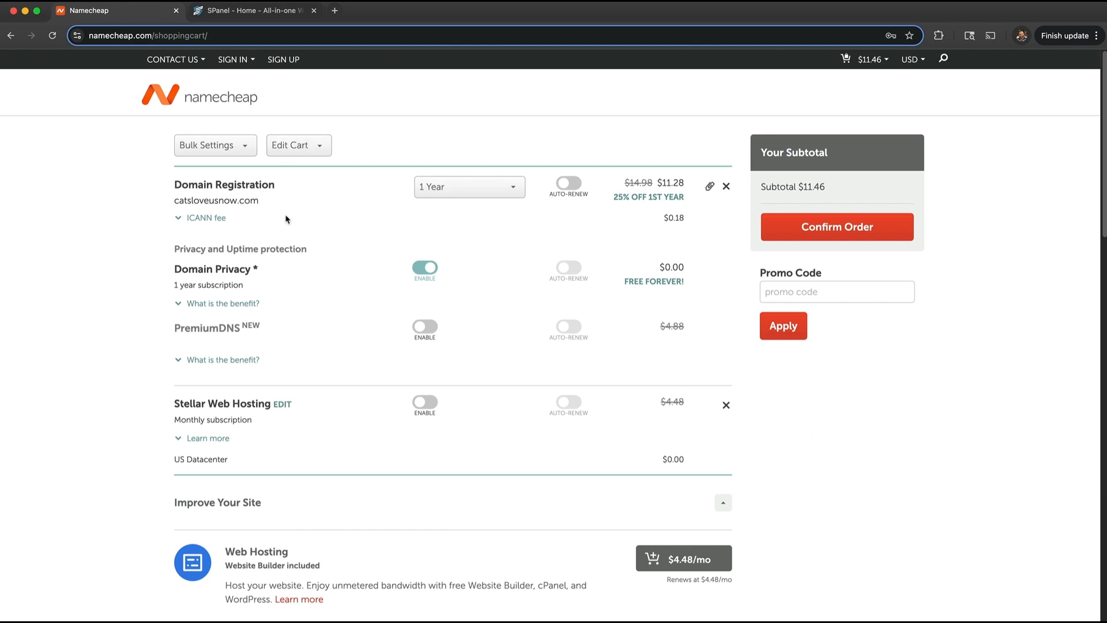
drag(259, 201, 161, 199)
click(136, 277)
- Go to the Namecheap account dashboard and locate the cuethepast.com domain listing
click(227, 96)
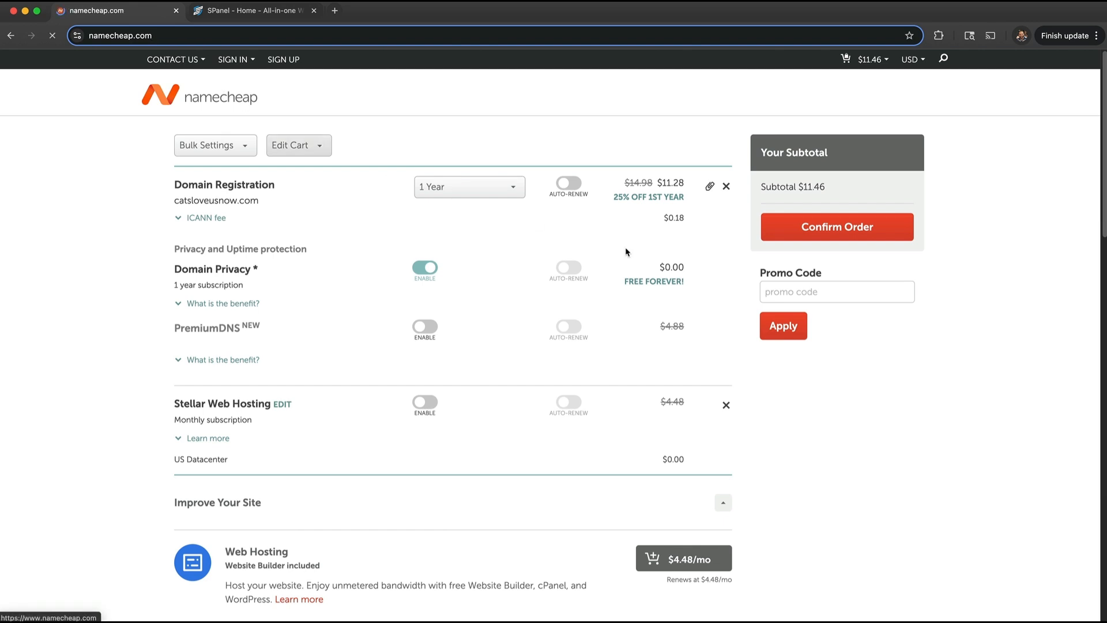
mouse_move(904, 104)
click(849, 131)
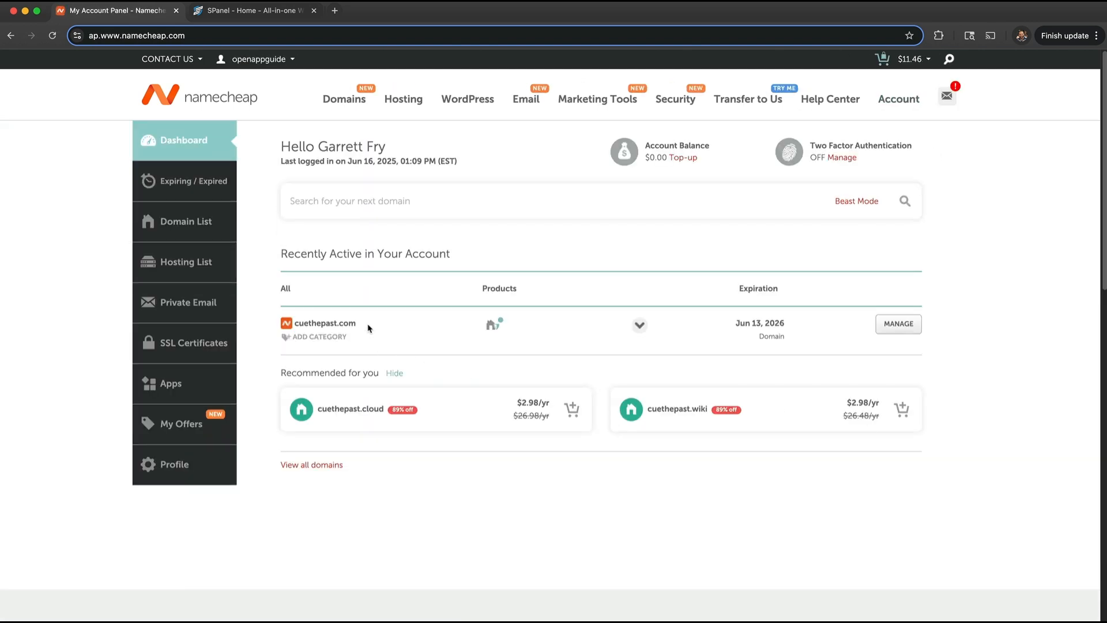
drag(357, 324, 295, 325)
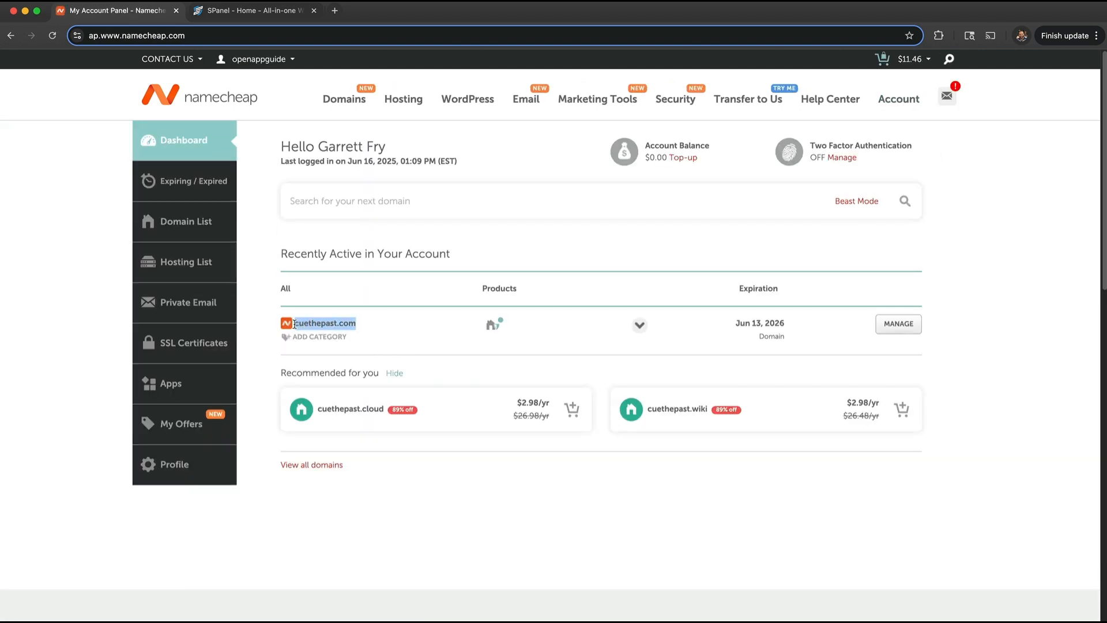
click(386, 319)
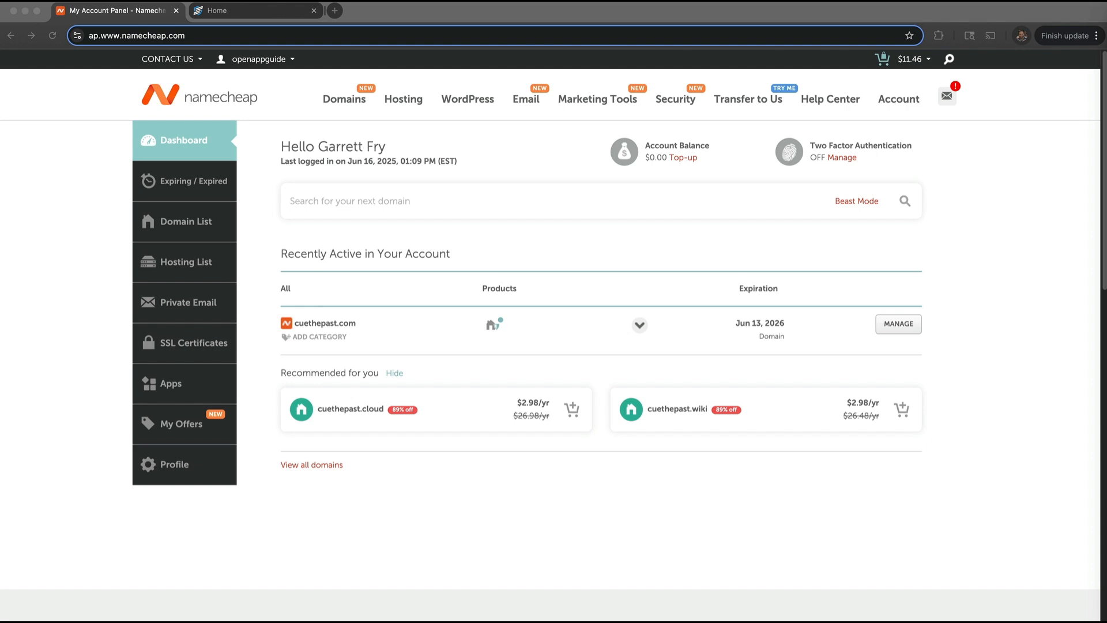
- Copy ns1.cloud-b7db55.managed-vps.net from SPanel's Server Information and return to Namecheap
click(262, 13)
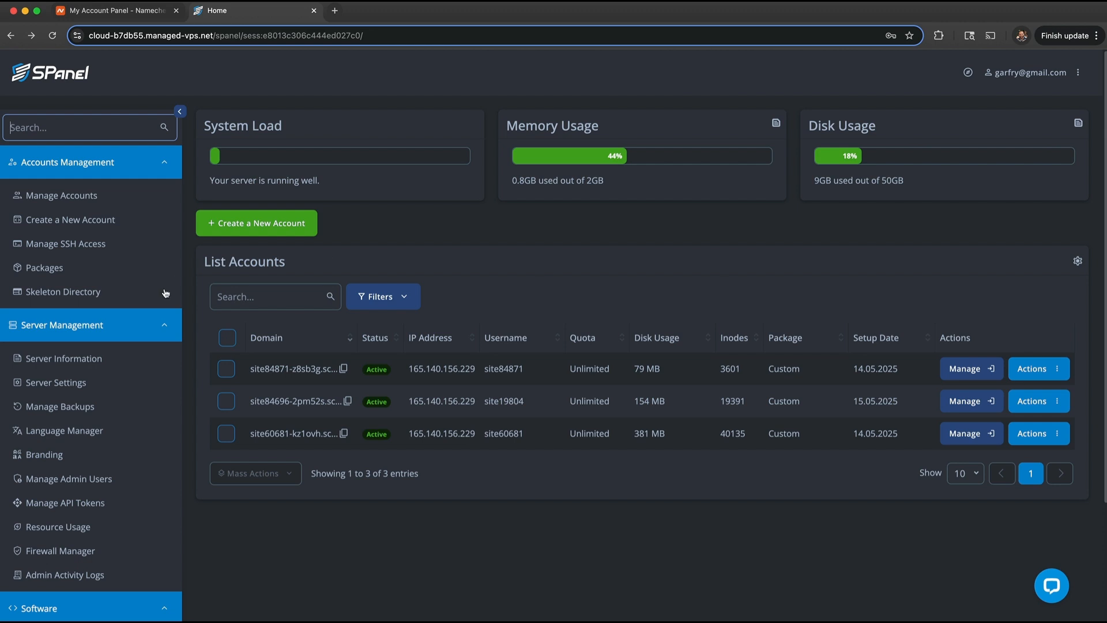
click(96, 364)
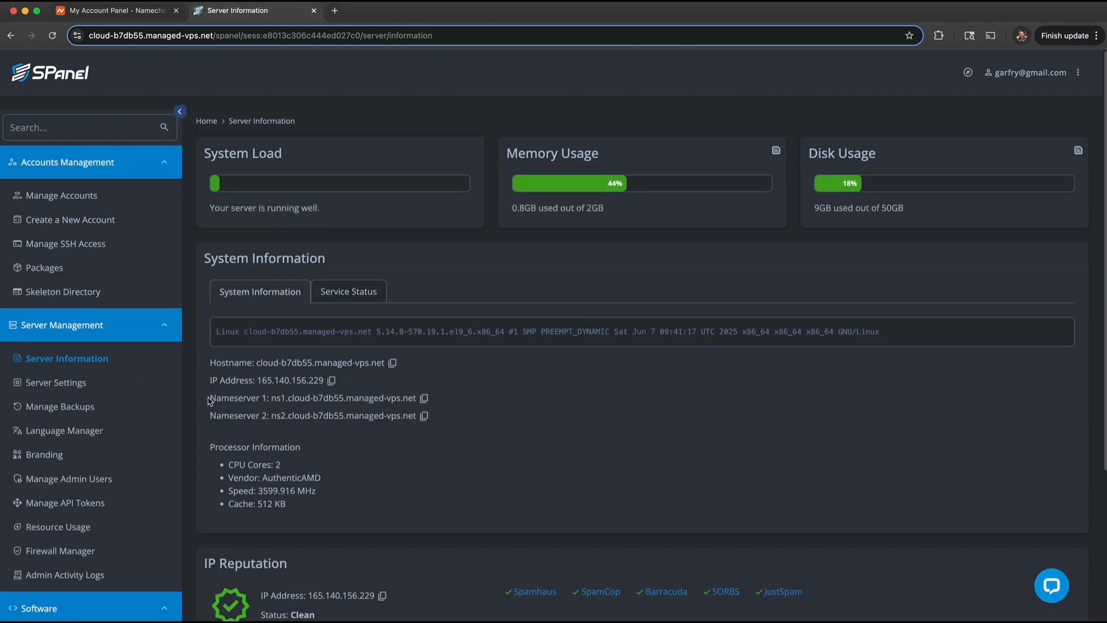
drag(210, 397, 266, 418)
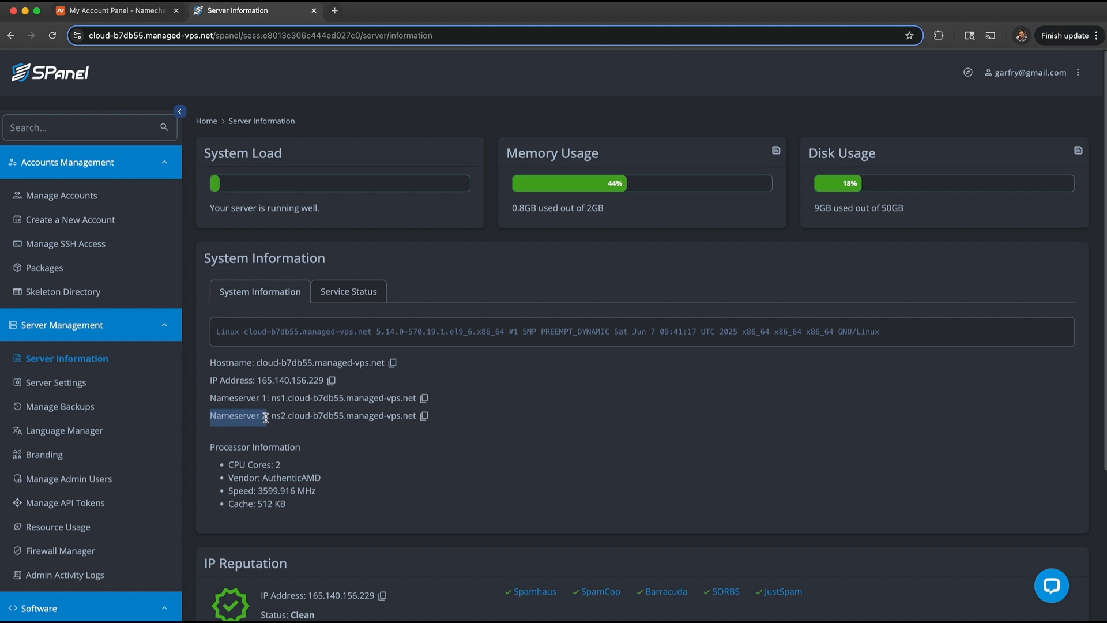
click(333, 458)
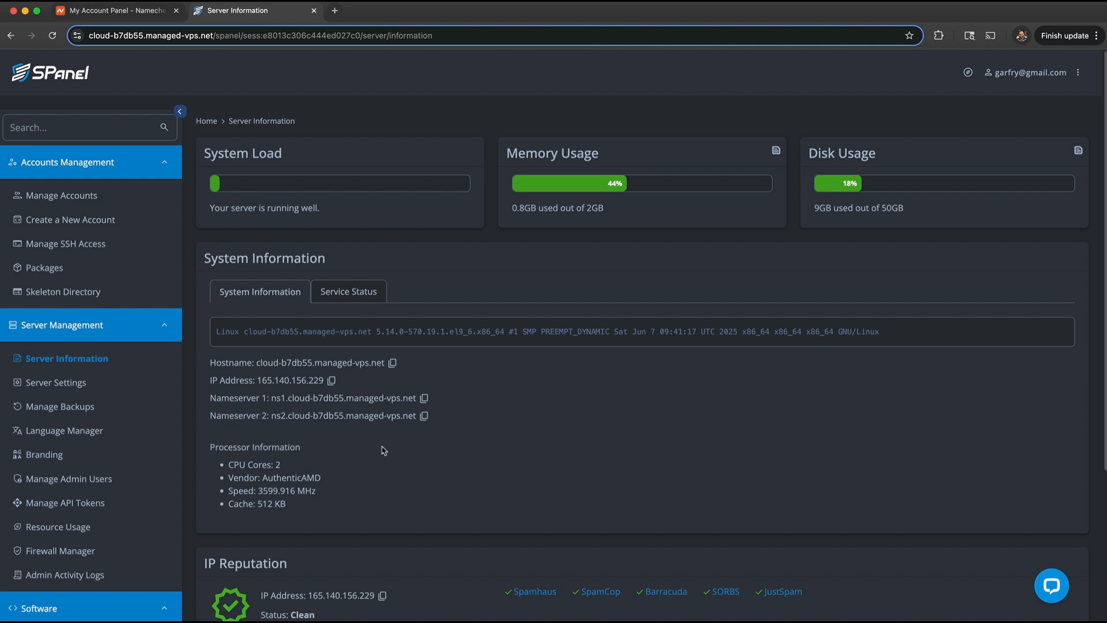
click(424, 398)
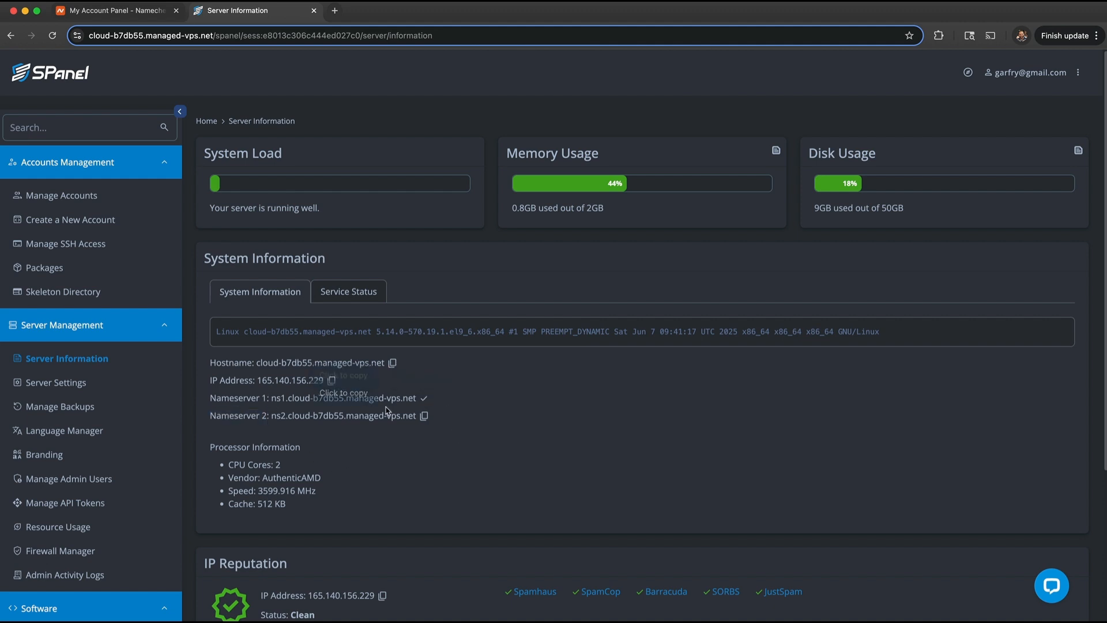
click(144, 12)
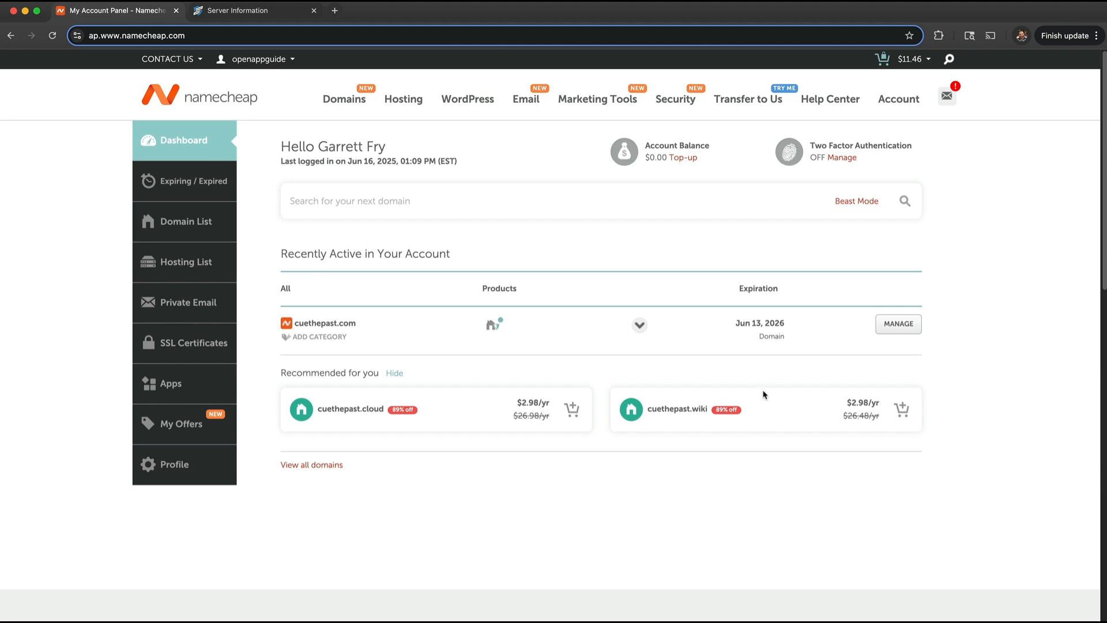
- Switch cuethepast.com to Custom DNS with ns1.cloud-b7db55.managed-vps.net as the first nameserver
click(905, 326)
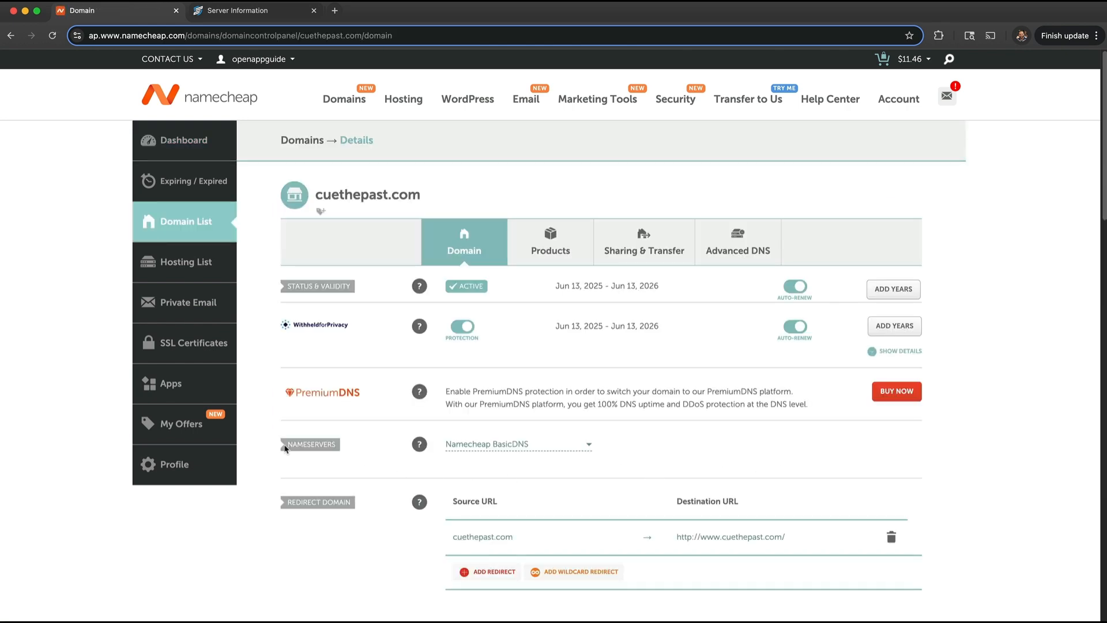
click(589, 445)
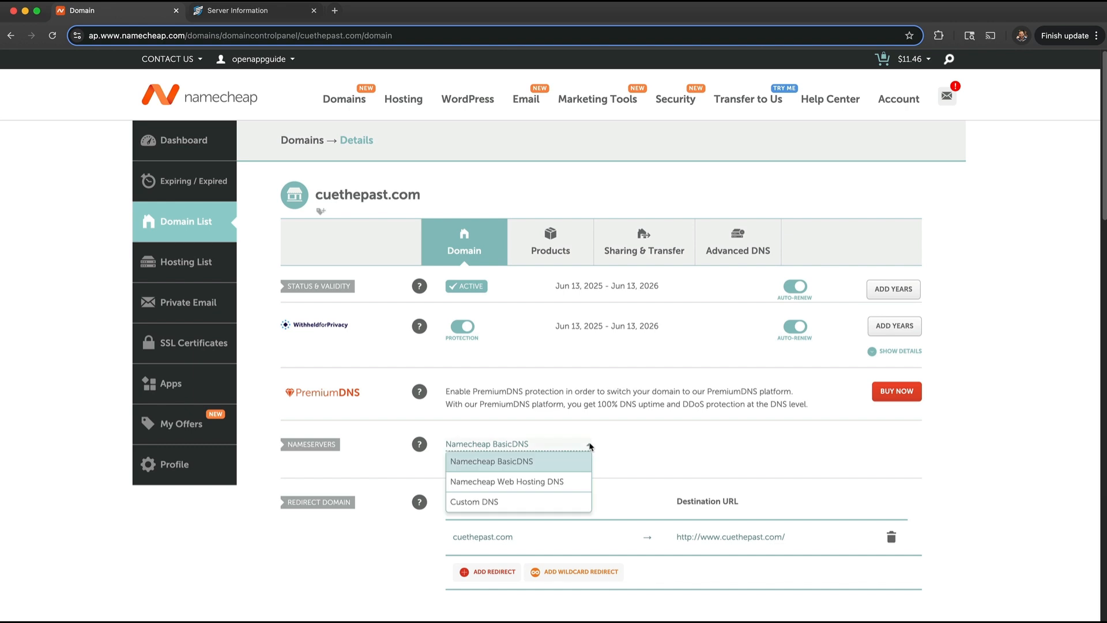
click(482, 504)
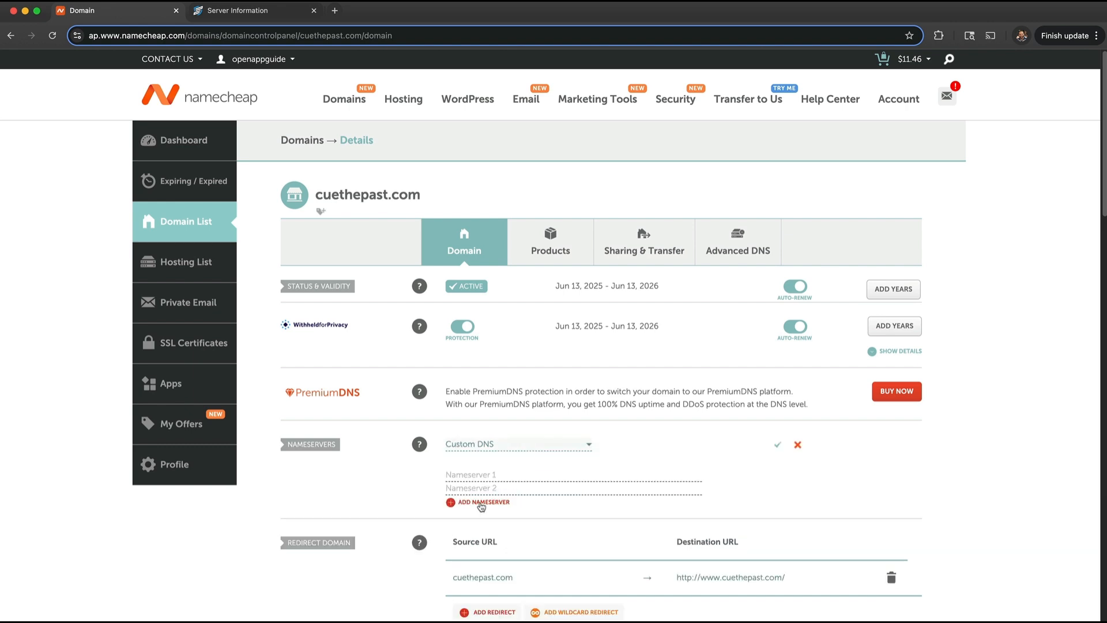
click(485, 475)
key(super+v)
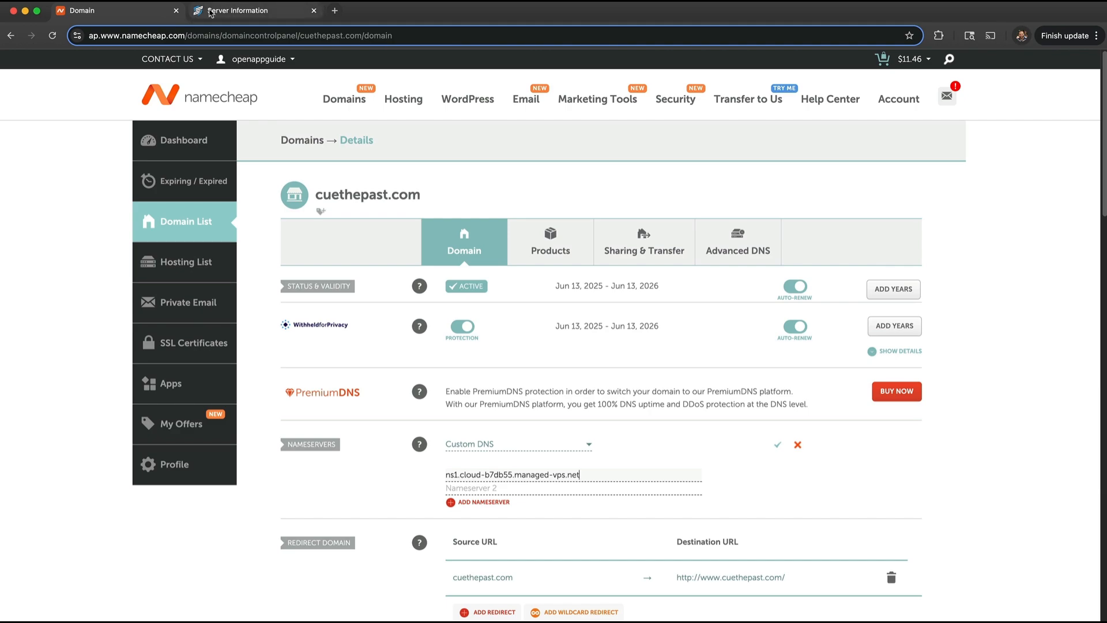
- Add ns2.cloud-b7db55.managed-vps.net as the second nameserver and save the custom nameservers
click(237, 10)
click(424, 416)
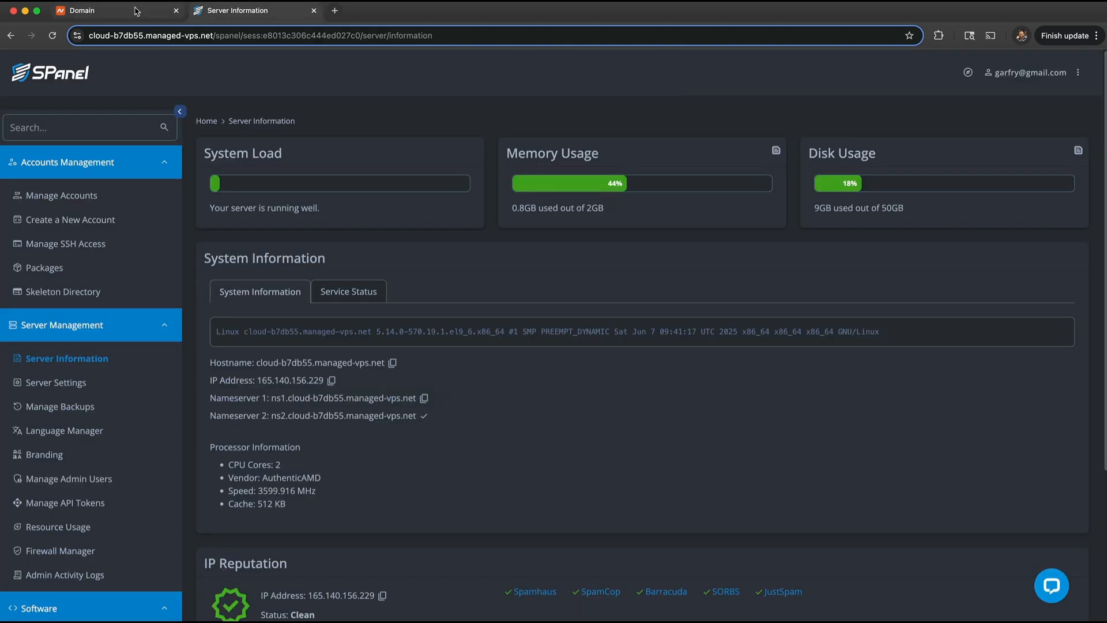
click(86, 10)
click(512, 492)
key(super+v)
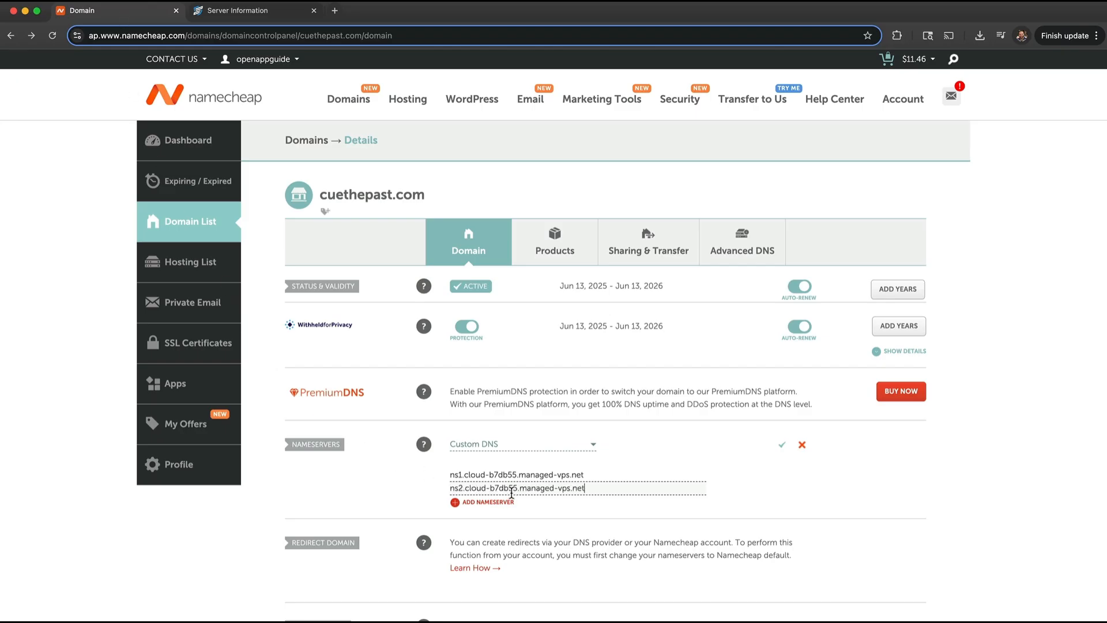
click(782, 444)
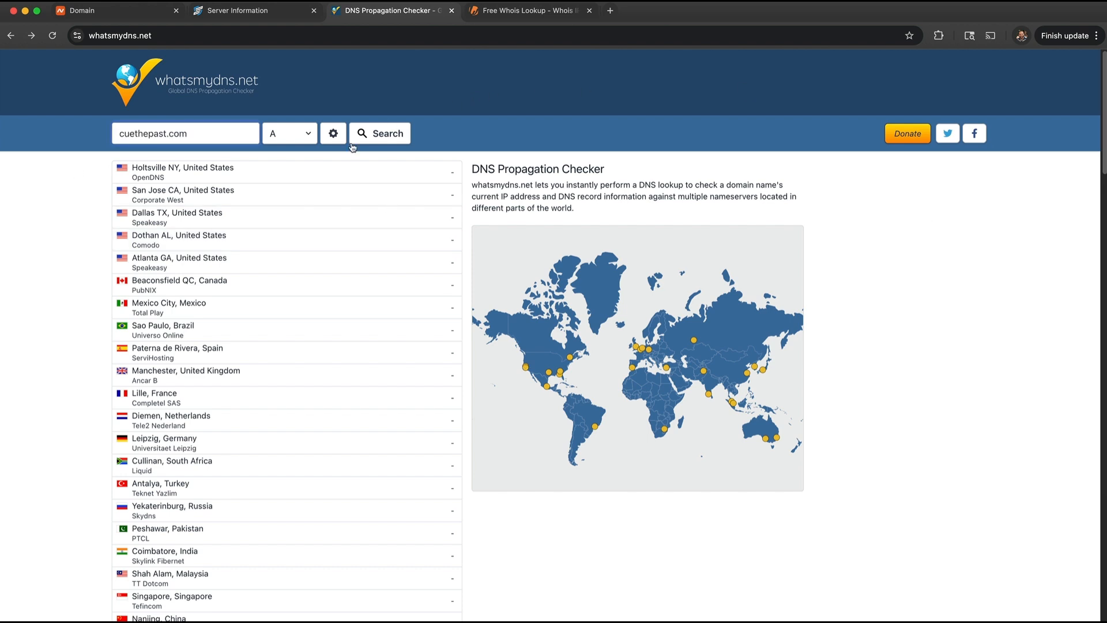
- Run an A-record propagation check for cuethepast.com on whatsmydns.net
click(311, 135)
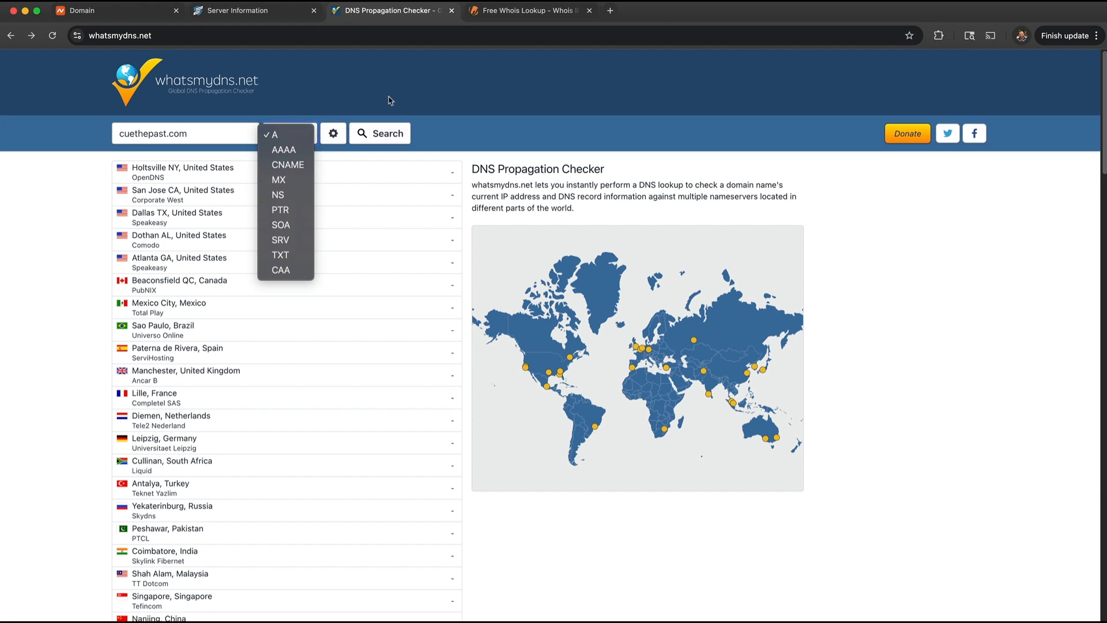
click(301, 136)
click(377, 133)
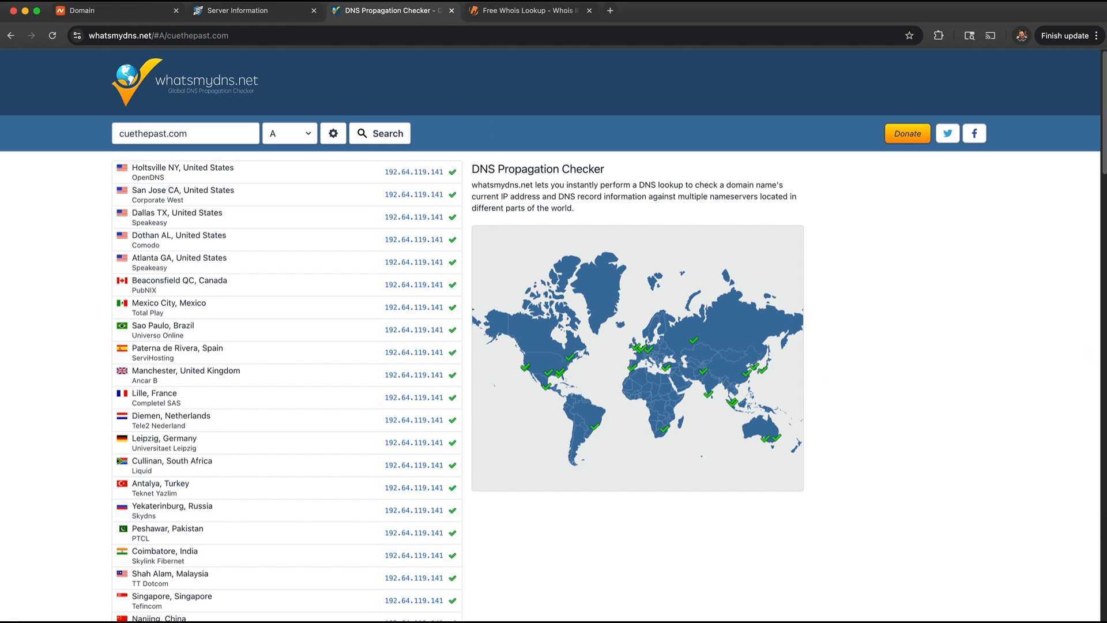
- Copy the SPanel server IP, then select the resolved 192.64.119.141 address in the results
click(254, 11)
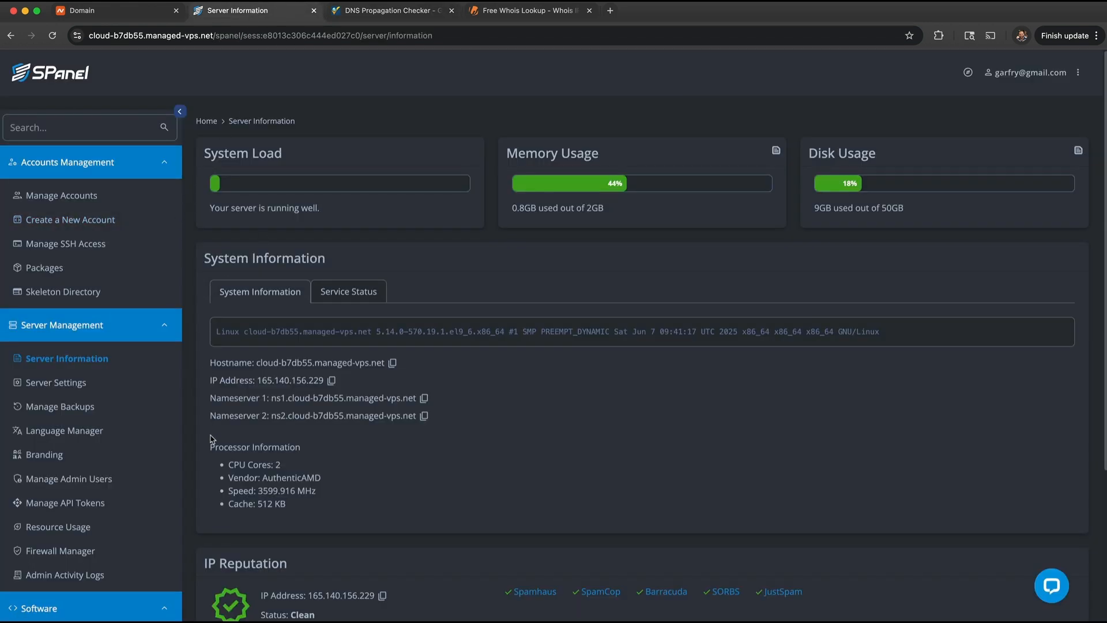
drag(259, 383, 327, 383)
click(331, 380)
click(385, 11)
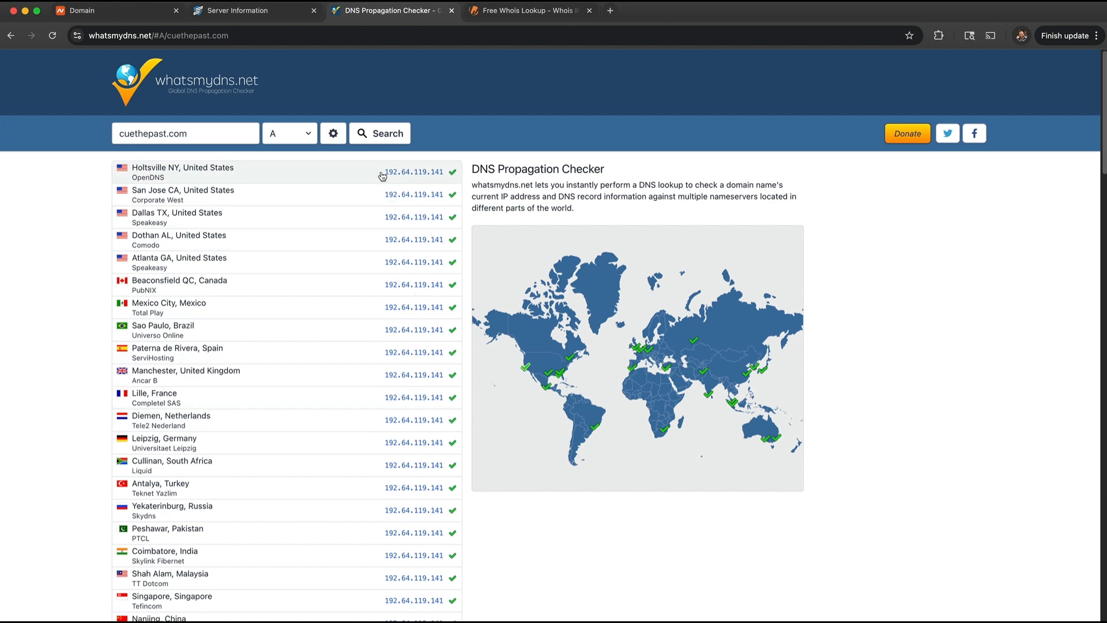
drag(384, 172, 442, 177)
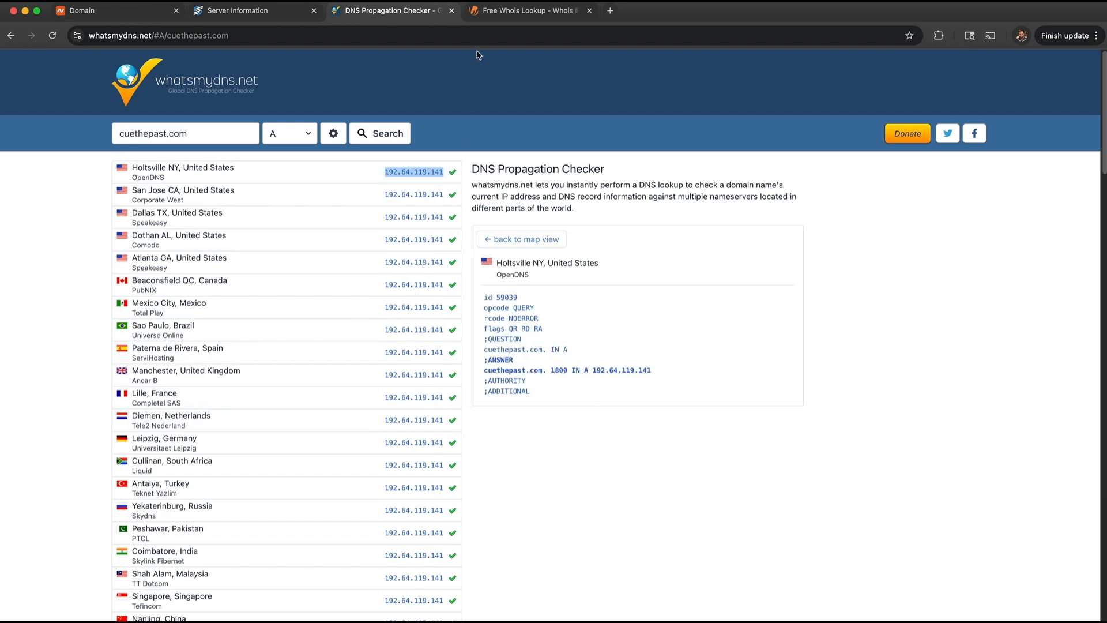
click(499, 12)
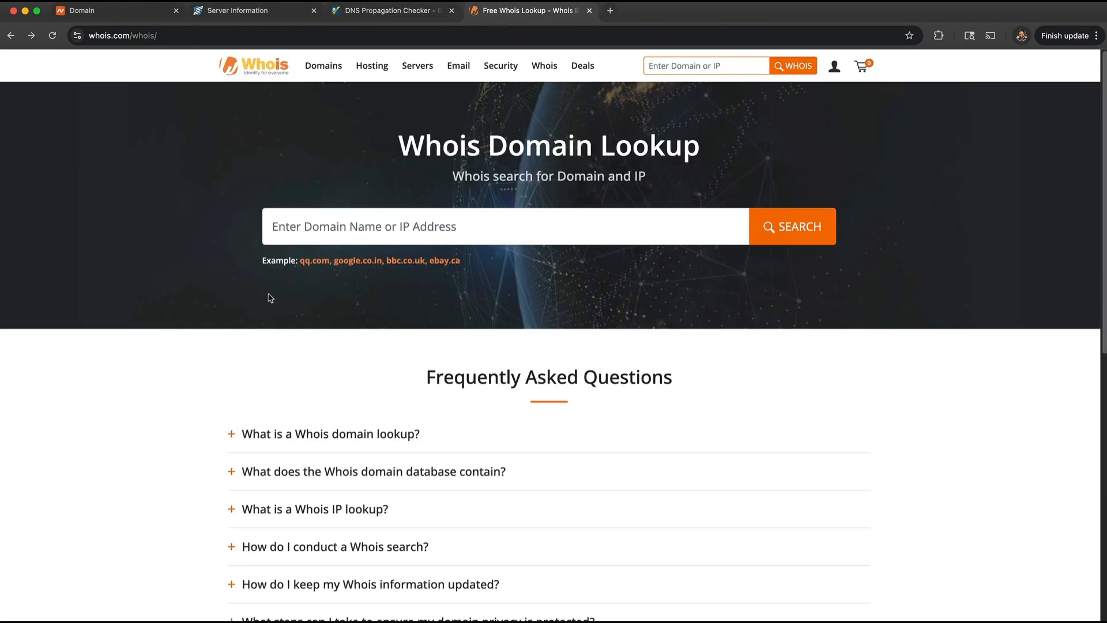
- Whois-lookup 192.64.119.141 to confirm it belongs to Namecheap, Inc., then return to SPanel
click(415, 234)
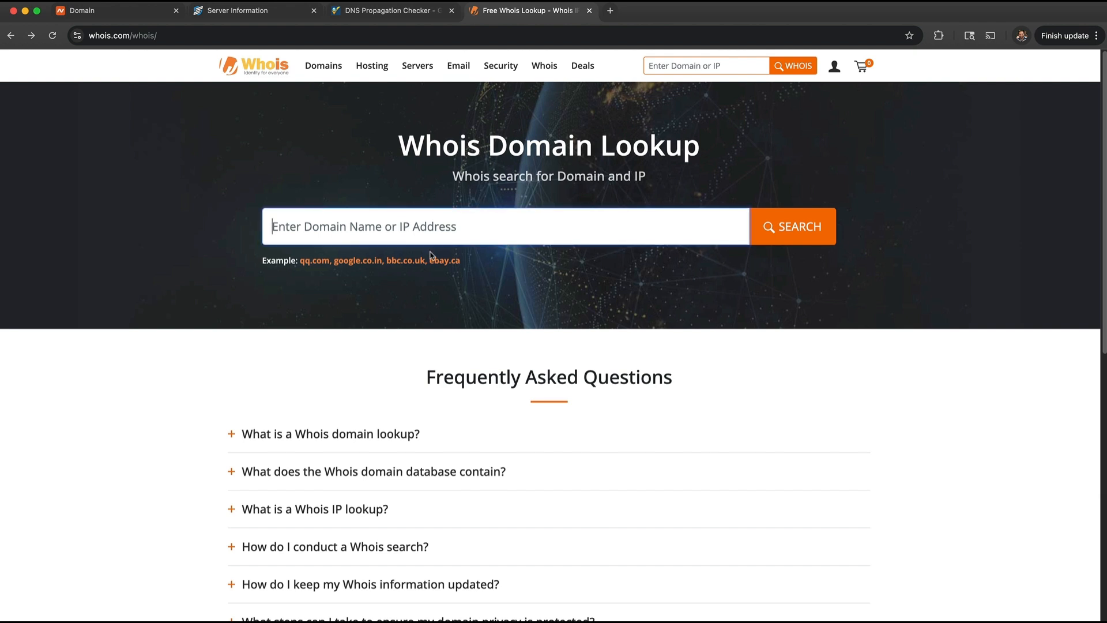
key(super+v)
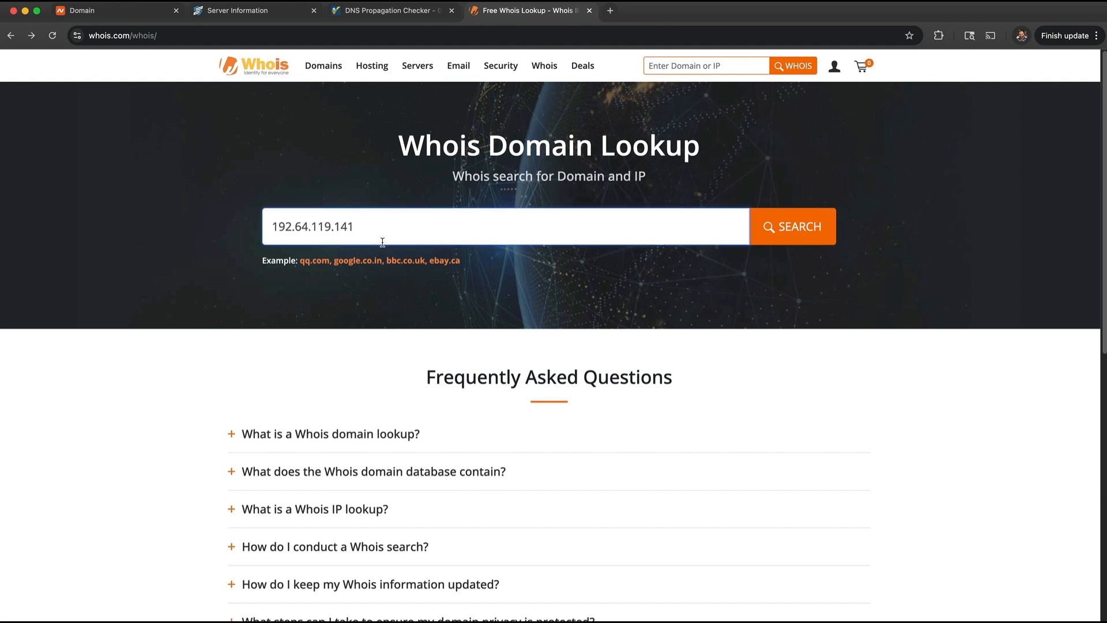
click(822, 233)
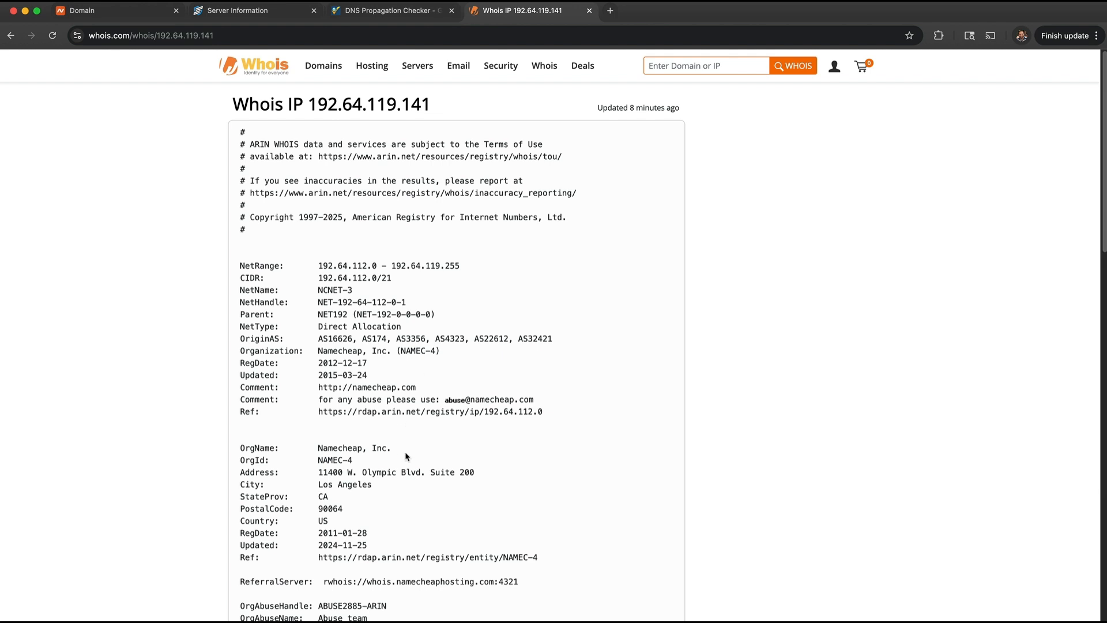
drag(392, 449, 316, 444)
click(735, 545)
click(369, 36)
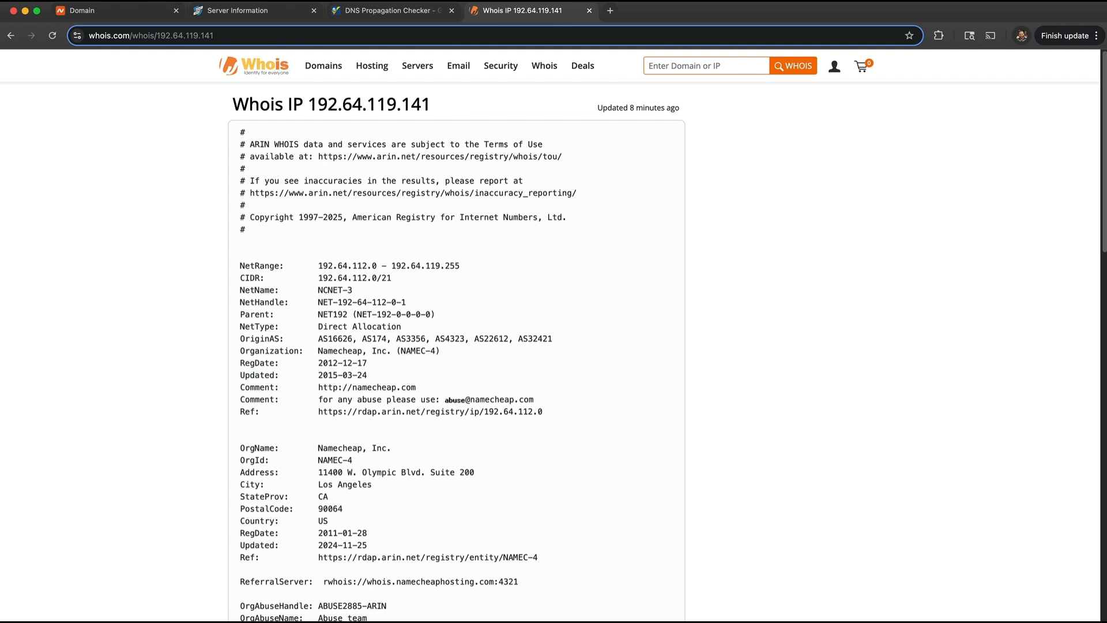
click(244, 12)
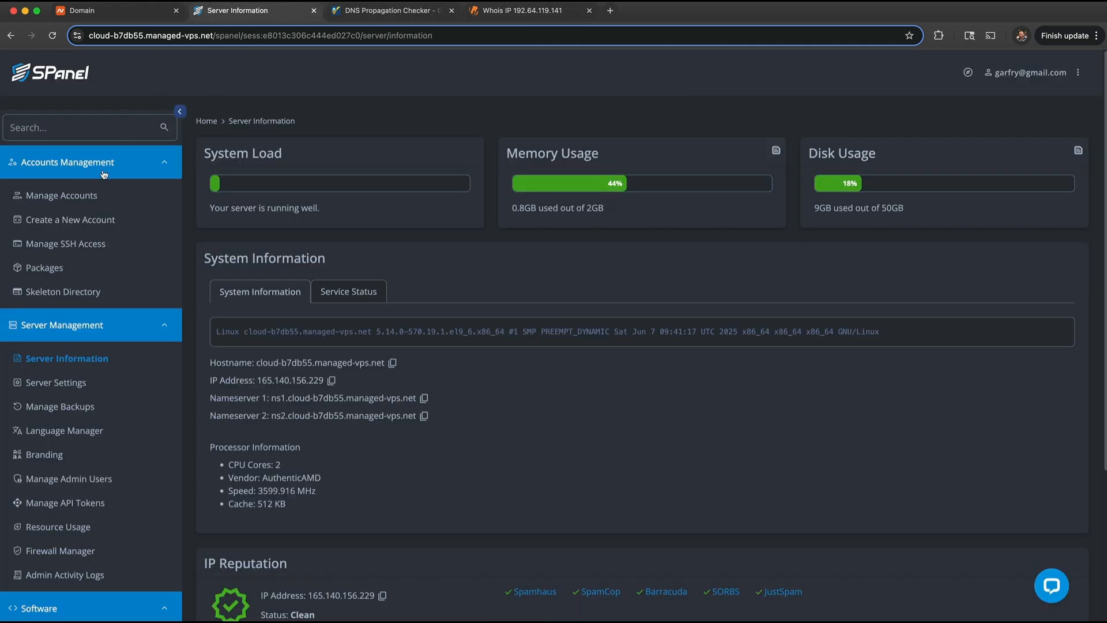
- Manage the second hosting account and review its temporary main domain warning
click(74, 196)
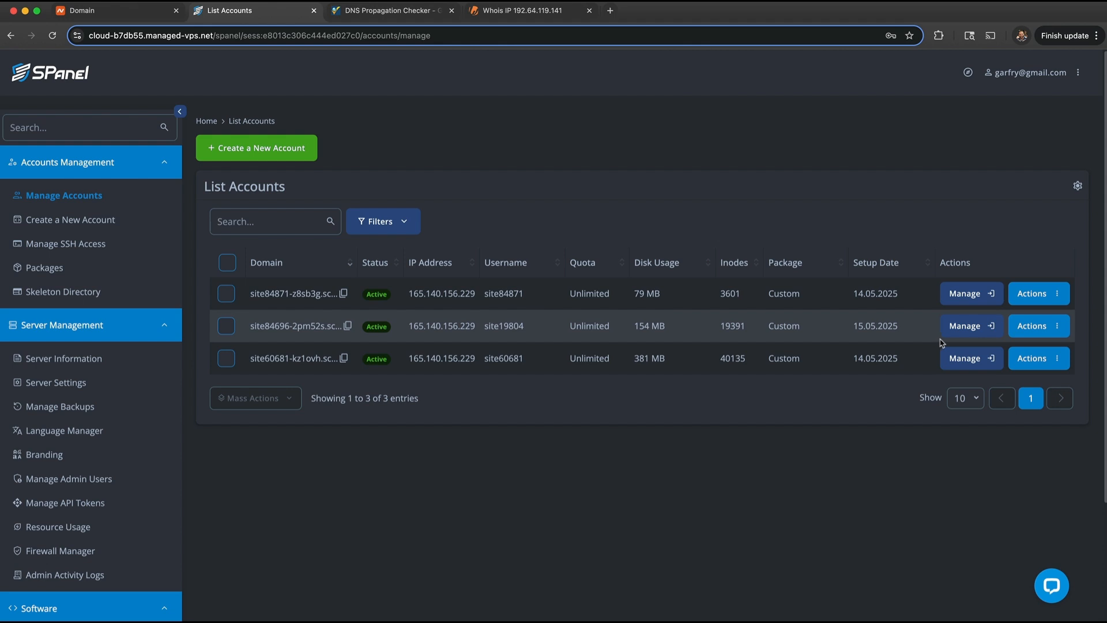
click(970, 327)
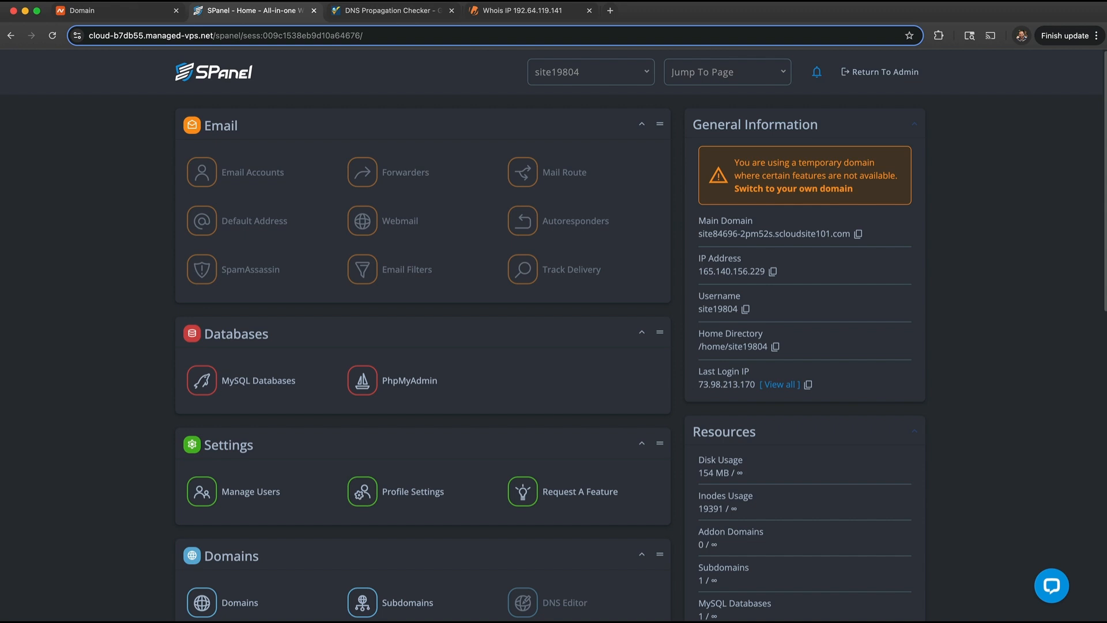
drag(729, 163, 909, 190)
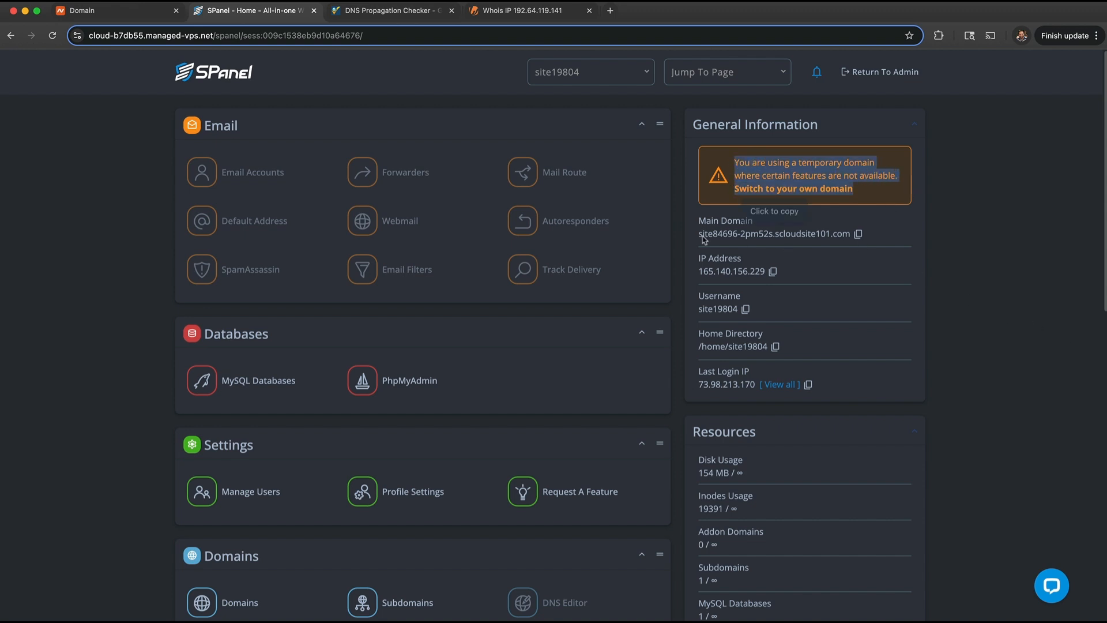
drag(697, 234, 867, 237)
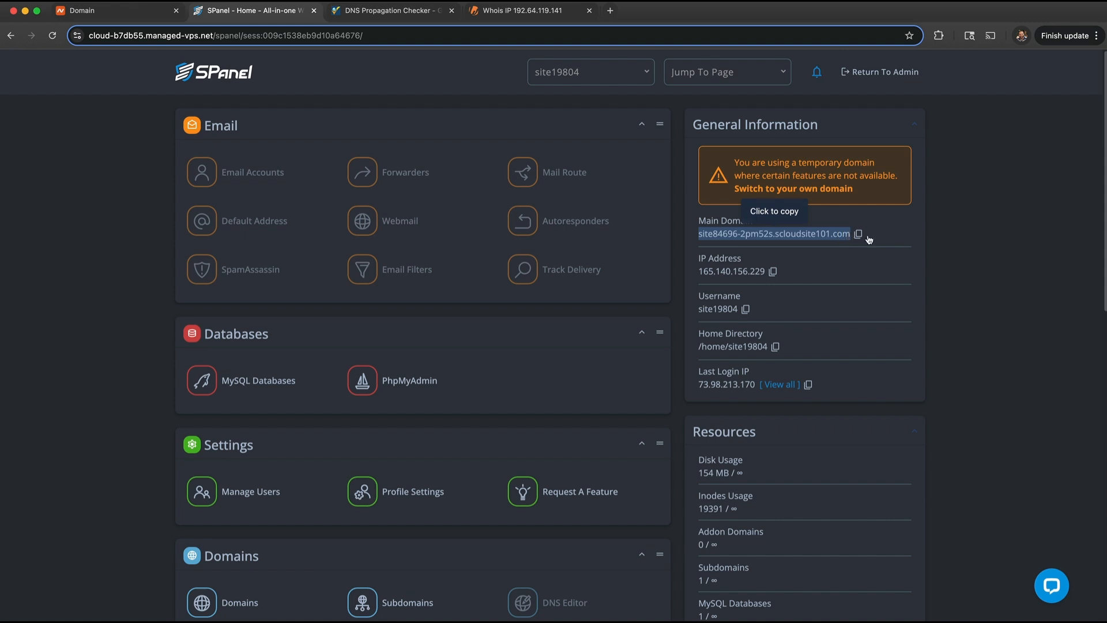
click(939, 241)
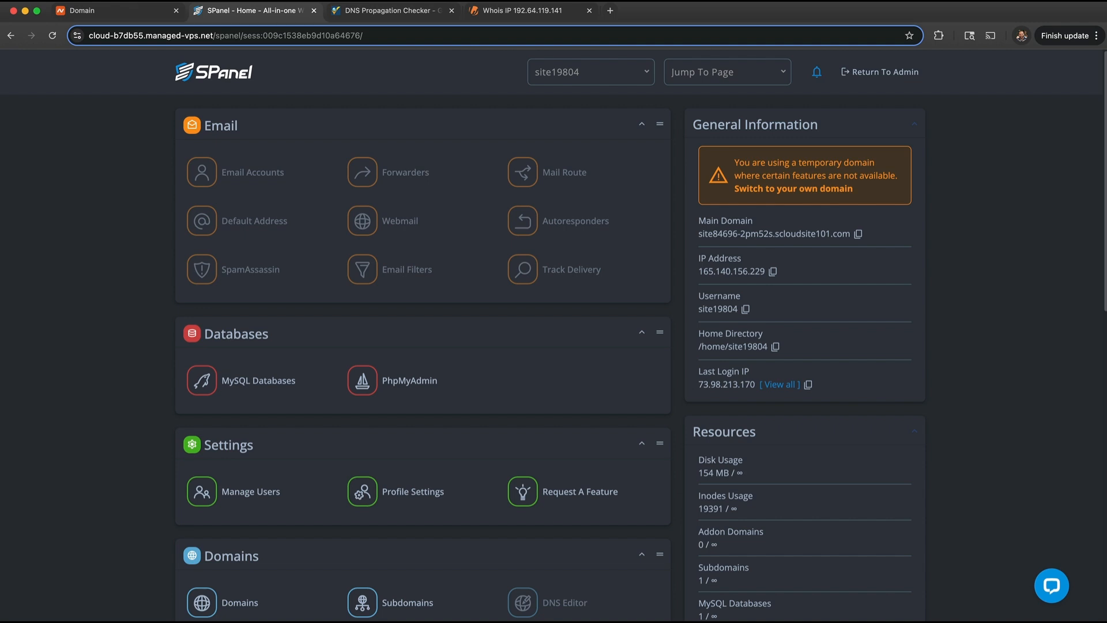
scroll(482, 403, down, 5)
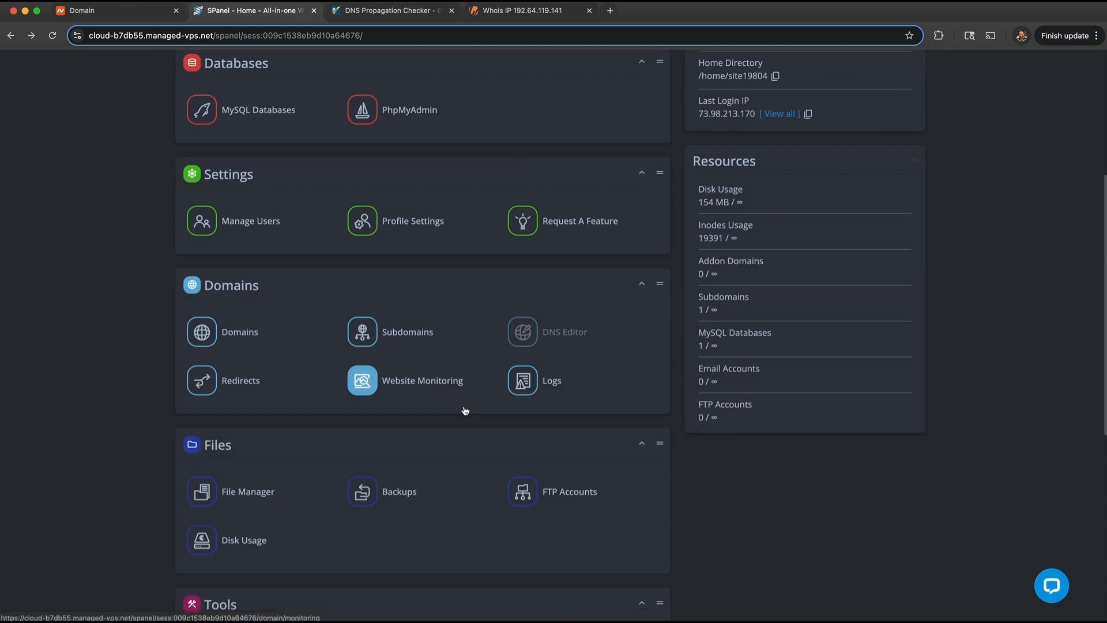
- Review the temporary domain and its public_html/joomla document root, cancelling Switch Domain
click(242, 320)
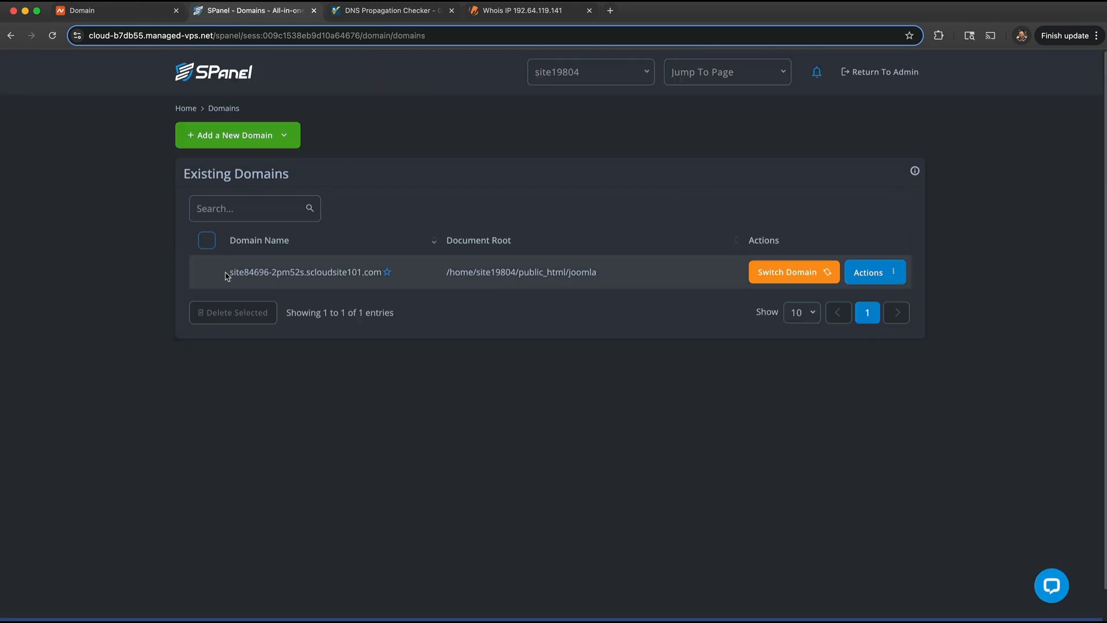
drag(227, 276, 351, 284)
click(500, 299)
drag(615, 273, 445, 279)
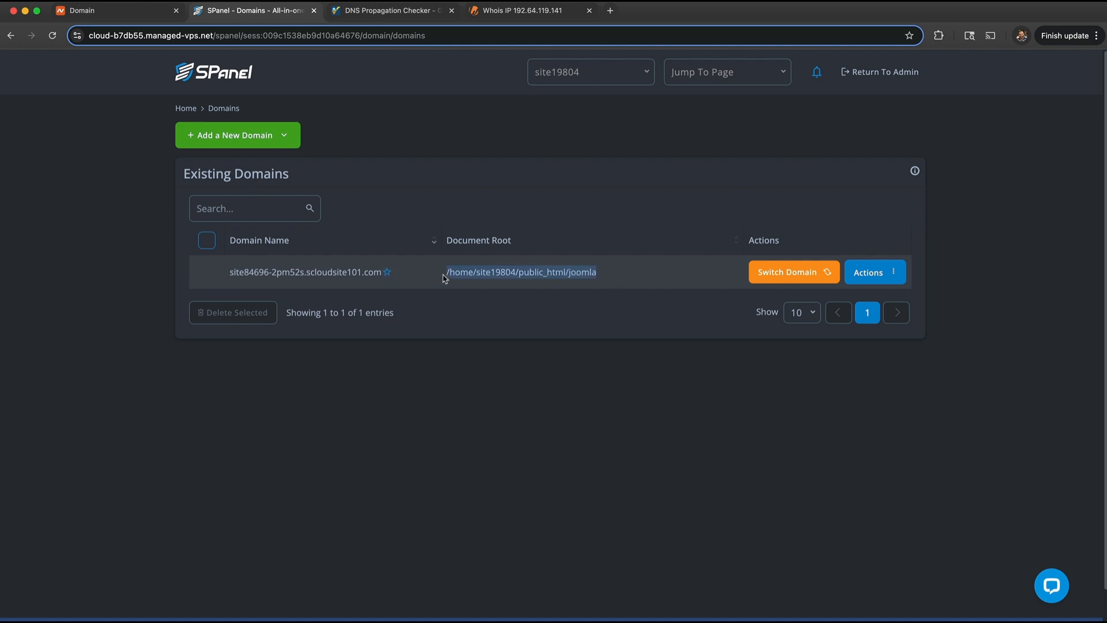
click(654, 366)
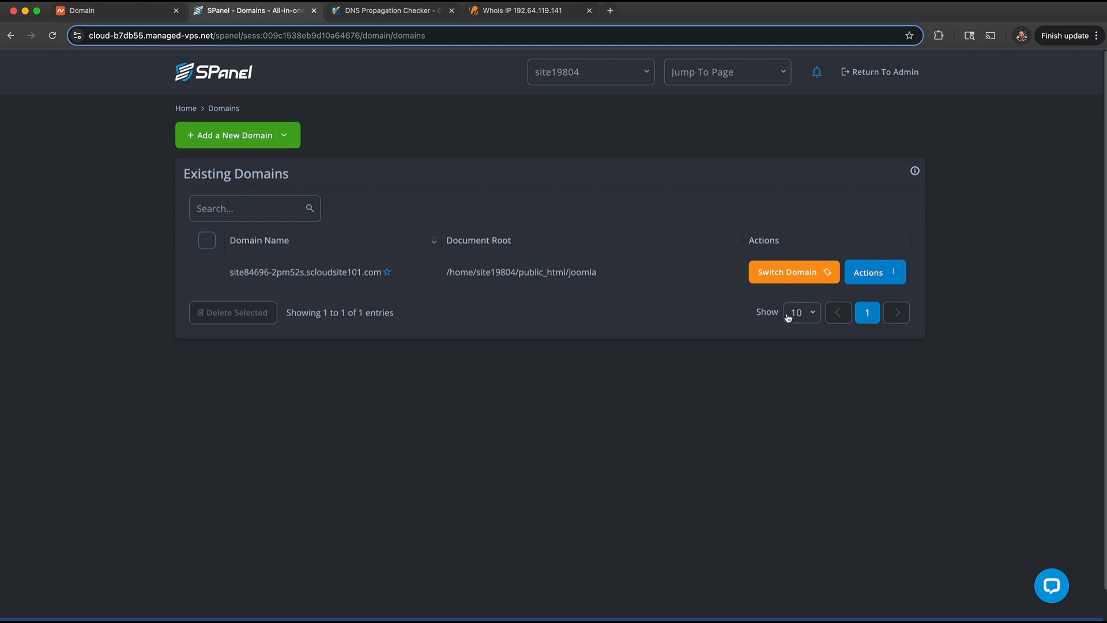
click(761, 276)
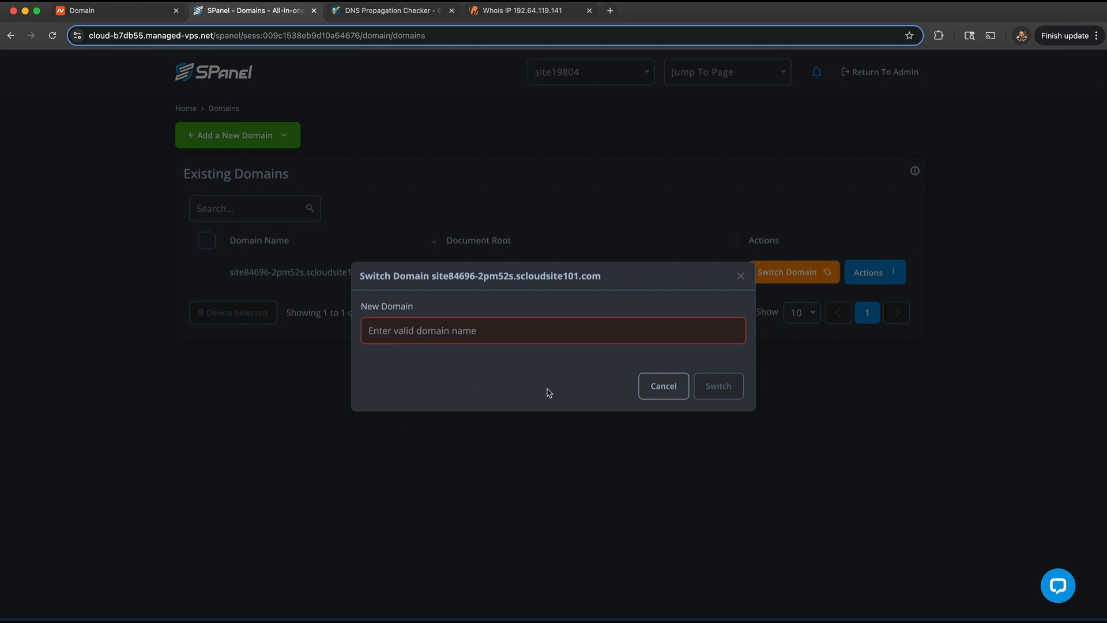
click(653, 388)
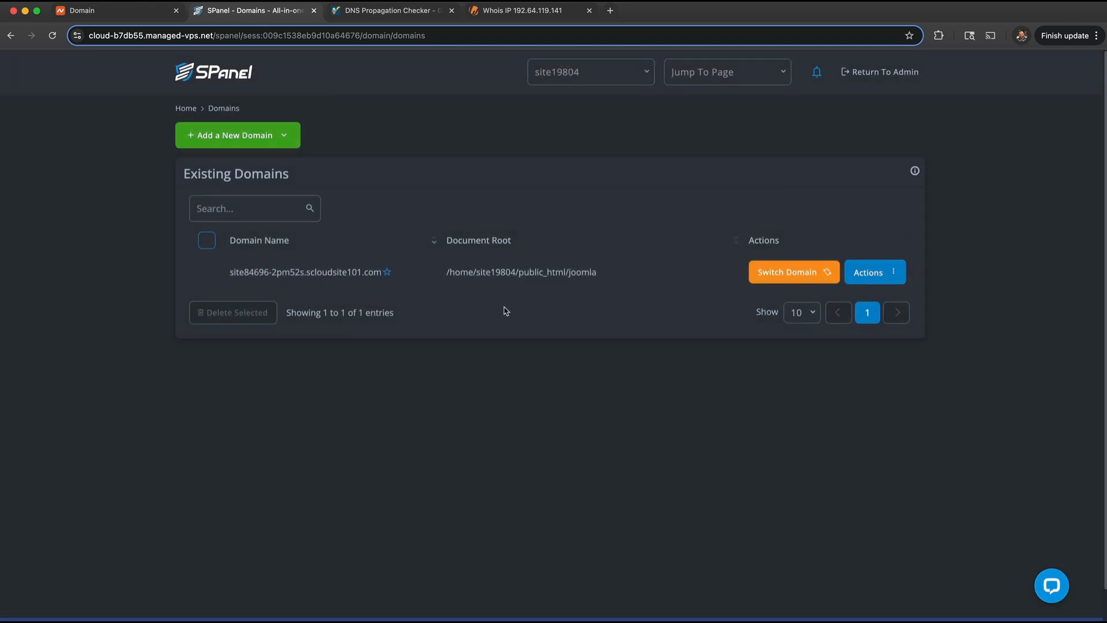
- Enter cuethepast.com as a new domain with document root public_html/joomla
click(292, 144)
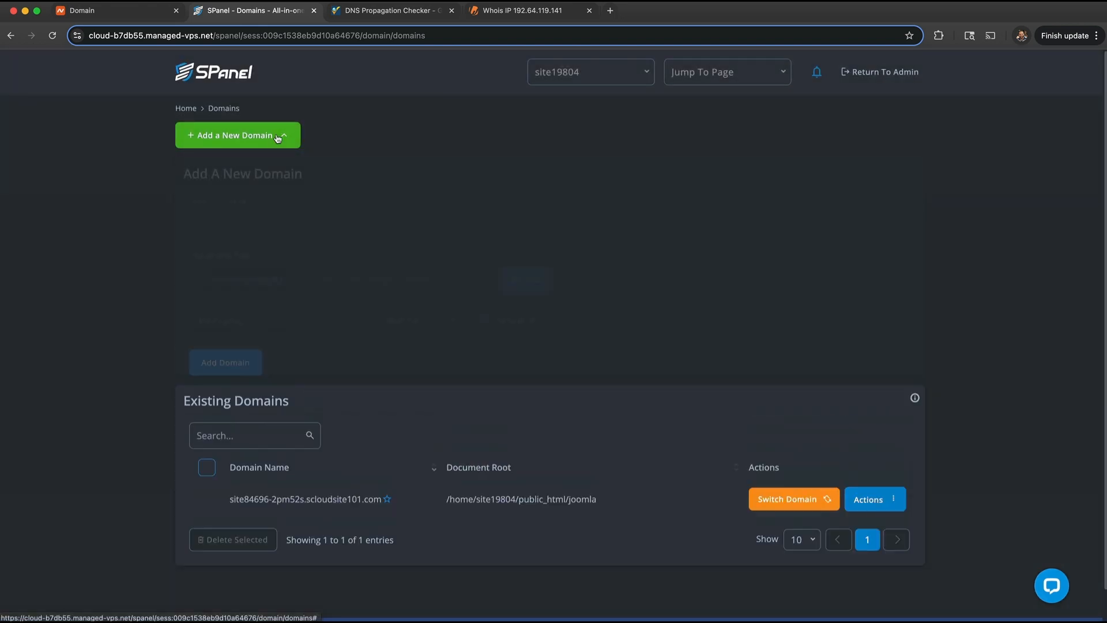
click(234, 226)
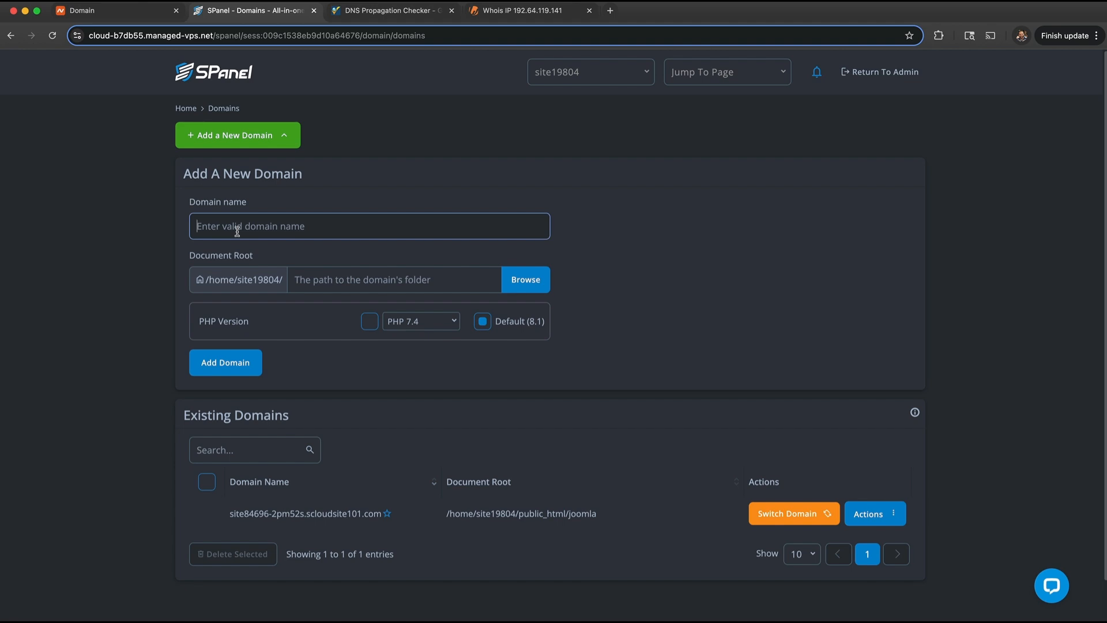
text(cue)
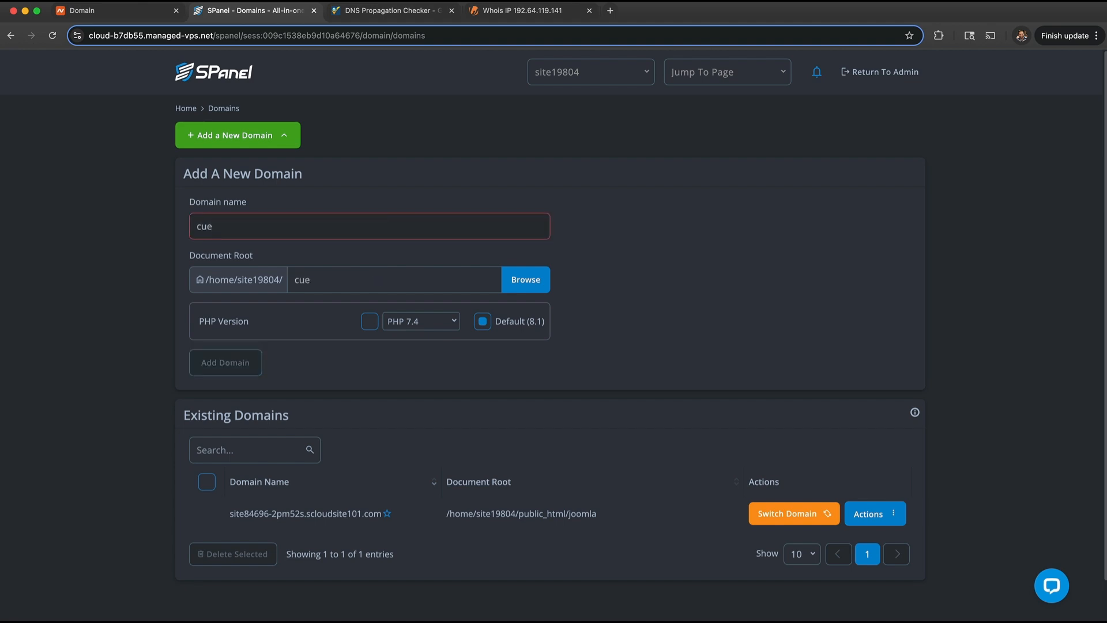
text(thepast.com)
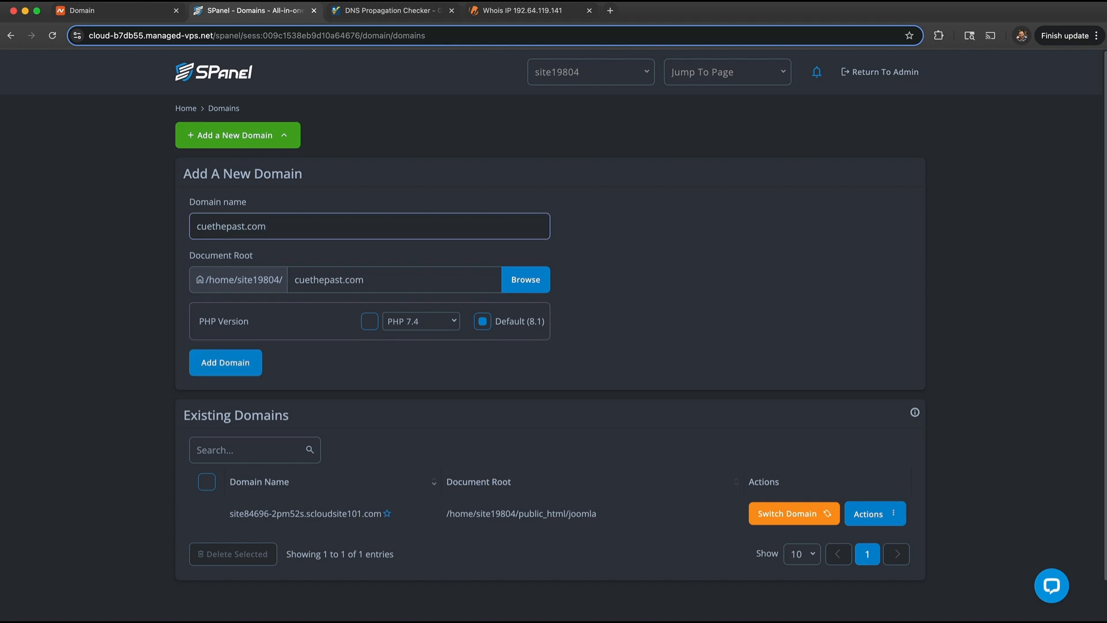
triple_click(474, 281)
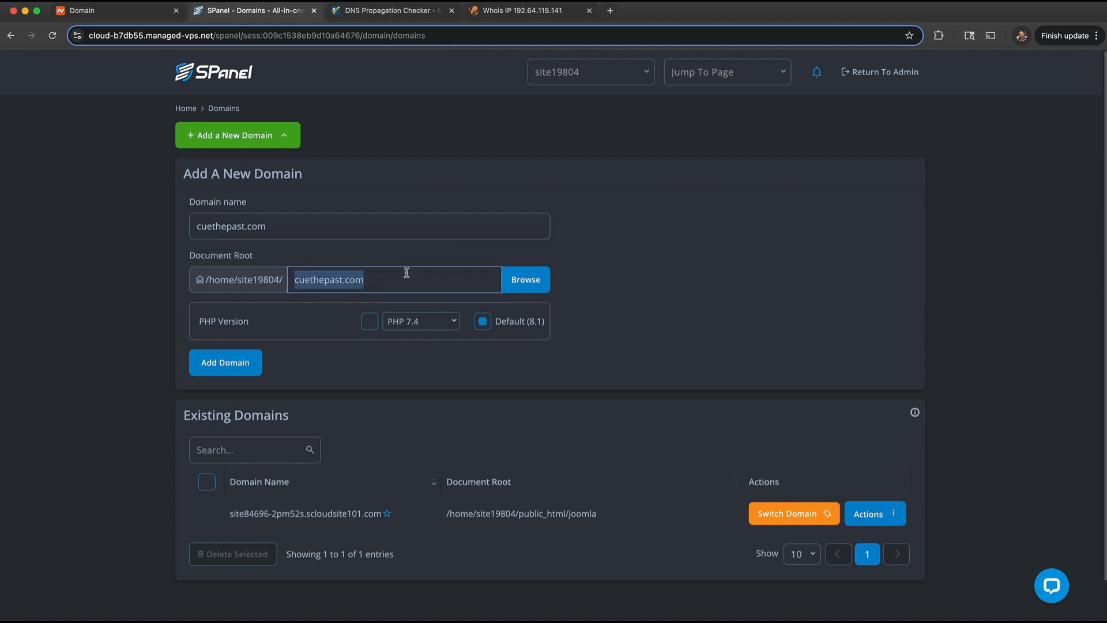
click(524, 281)
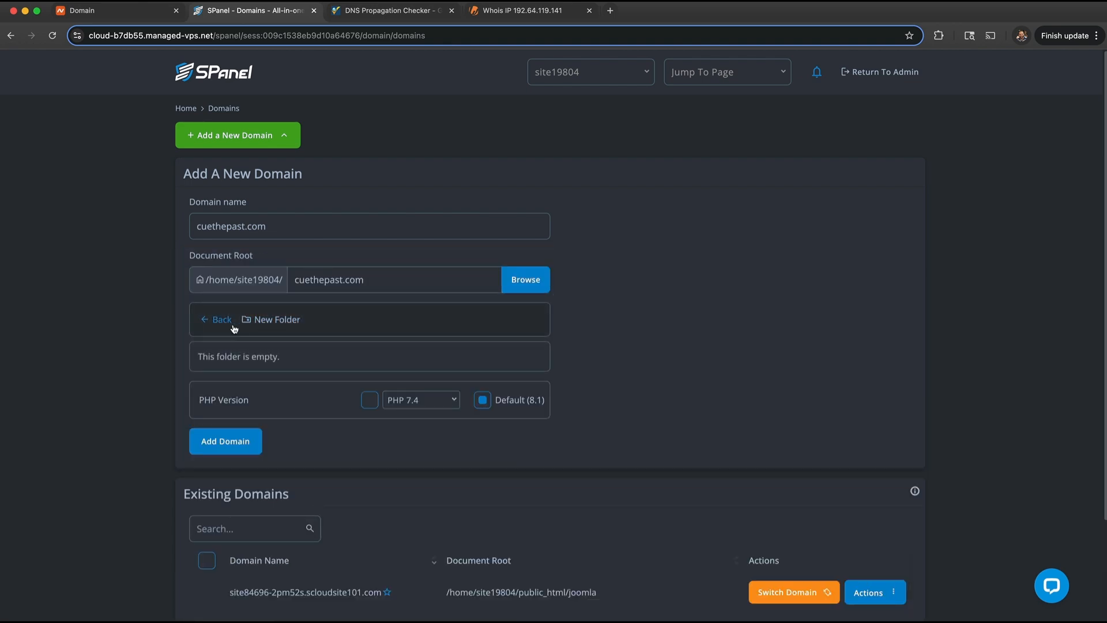
click(222, 322)
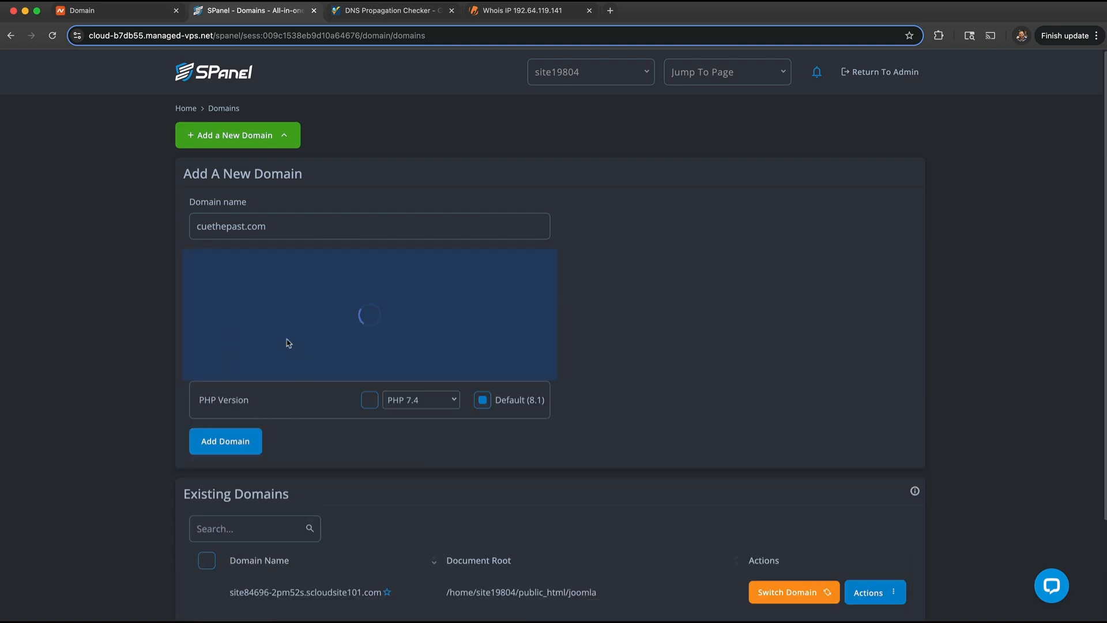
click(257, 402)
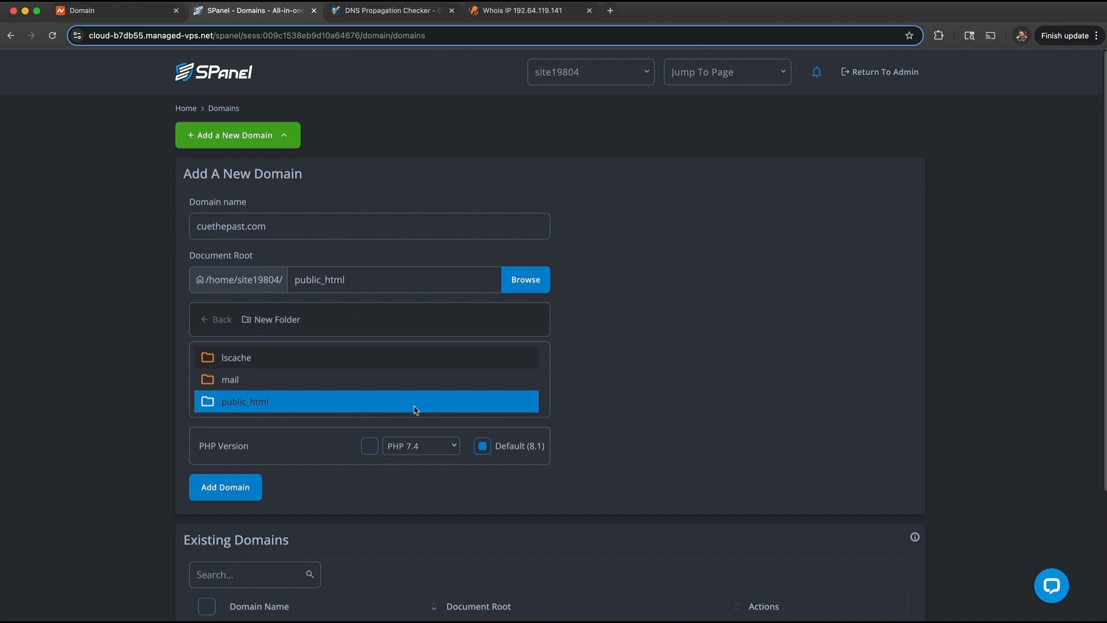
click(268, 406)
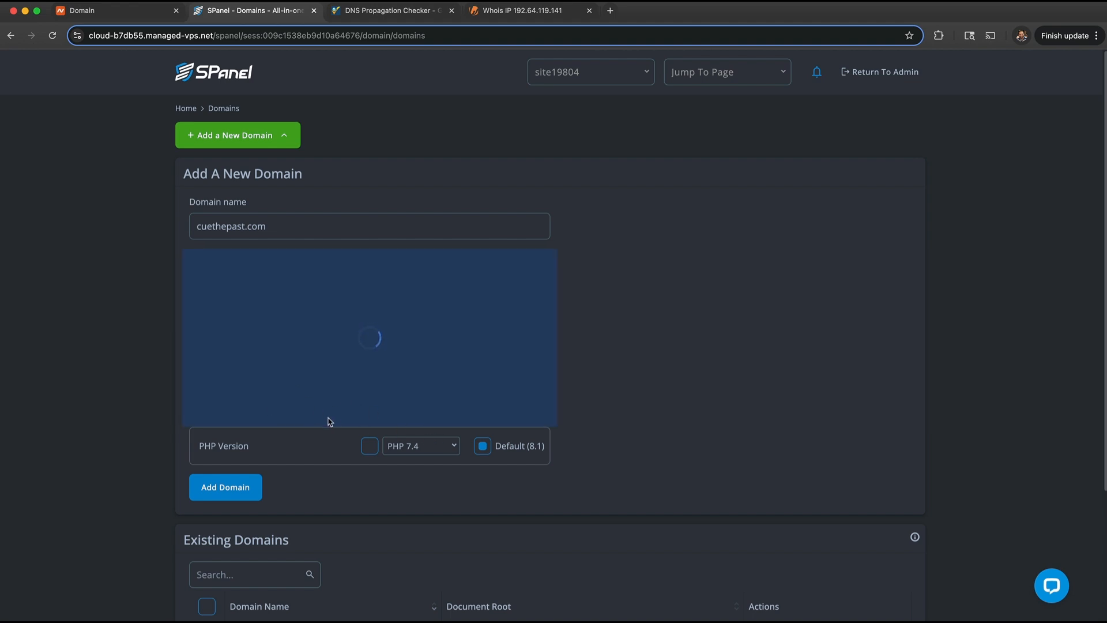
click(243, 365)
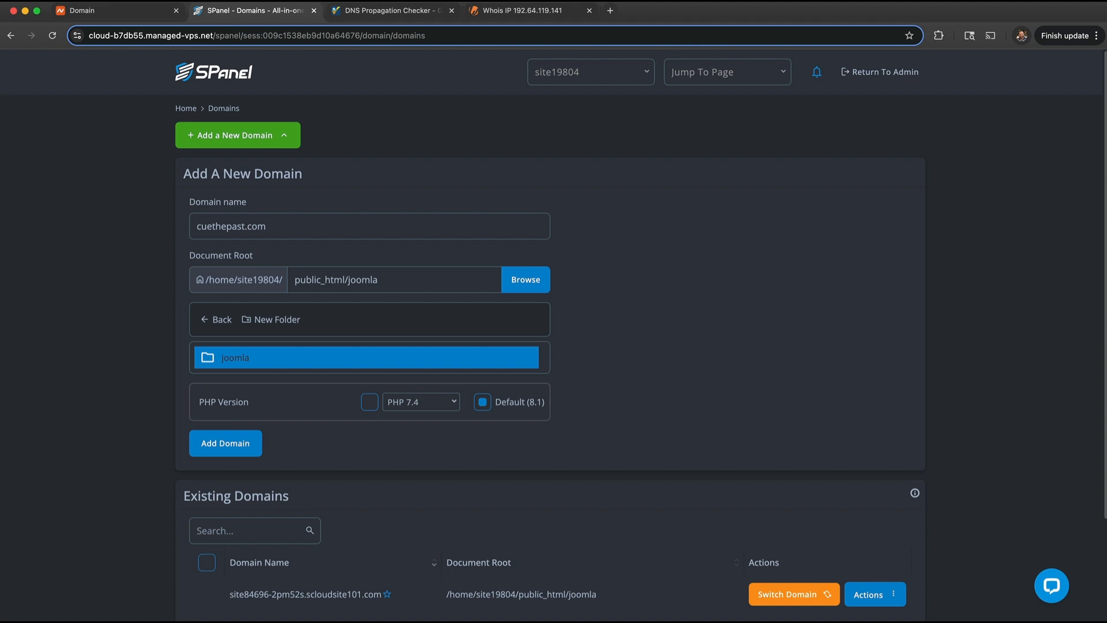
- Confirm Add Domain to create cuethepast.com, then go back to the Home dashboard
scroll(717, 314, down, 1)
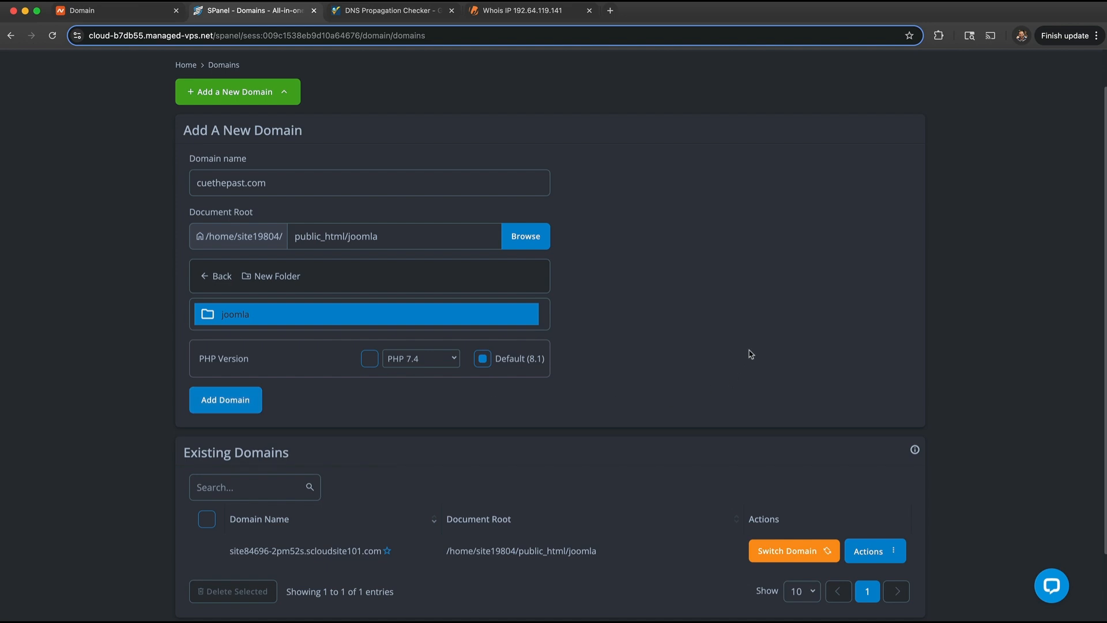
scroll(750, 355, up, 2)
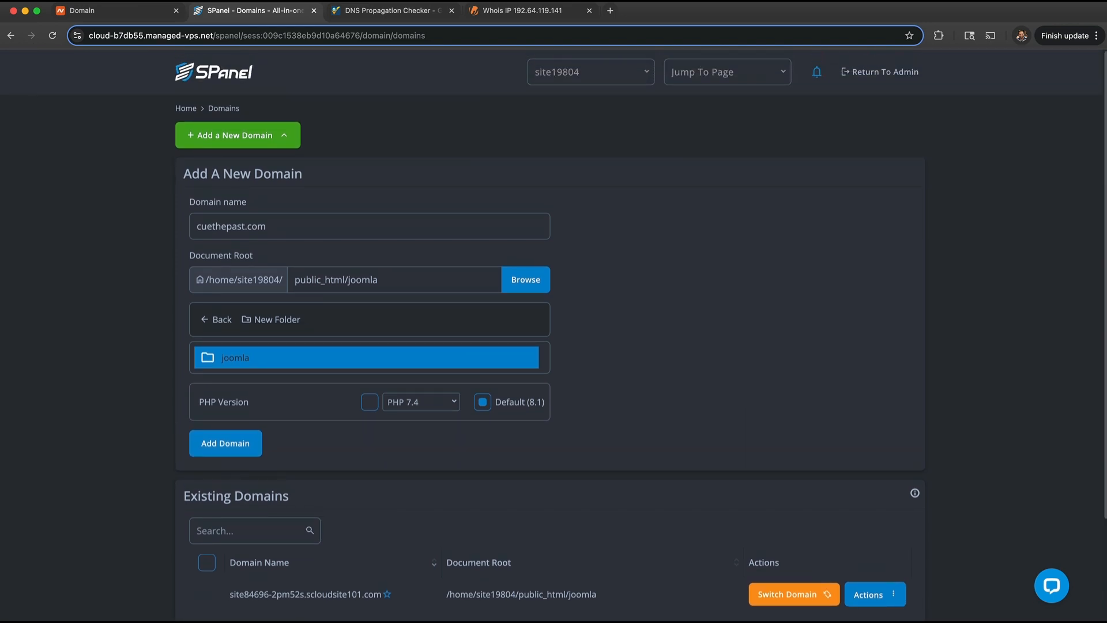
scroll(830, 340, down, 3)
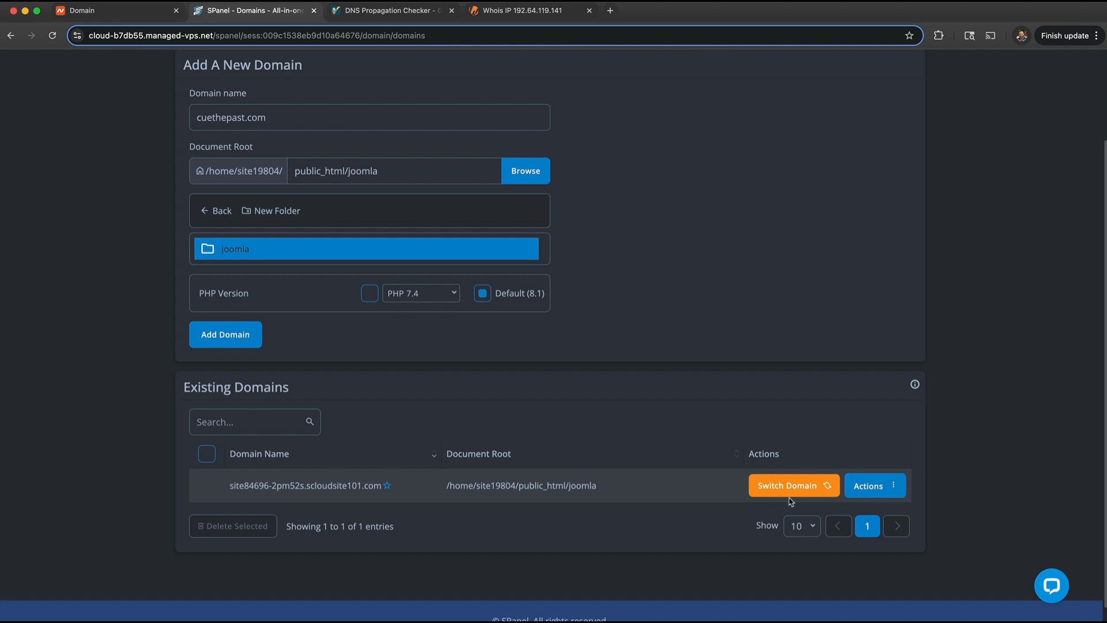
click(232, 333)
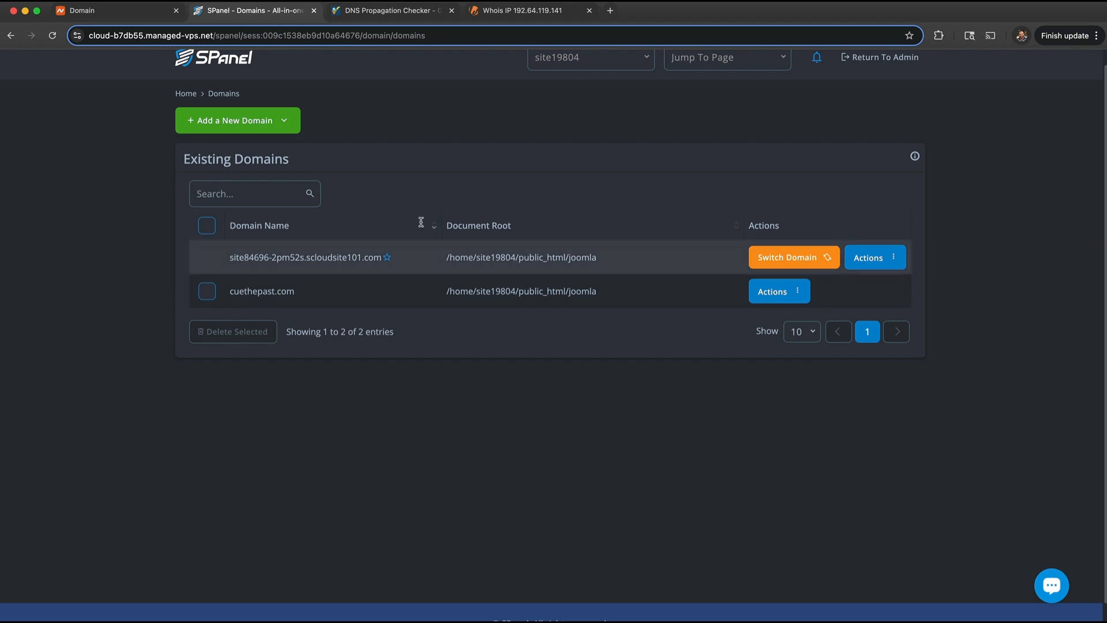
click(184, 94)
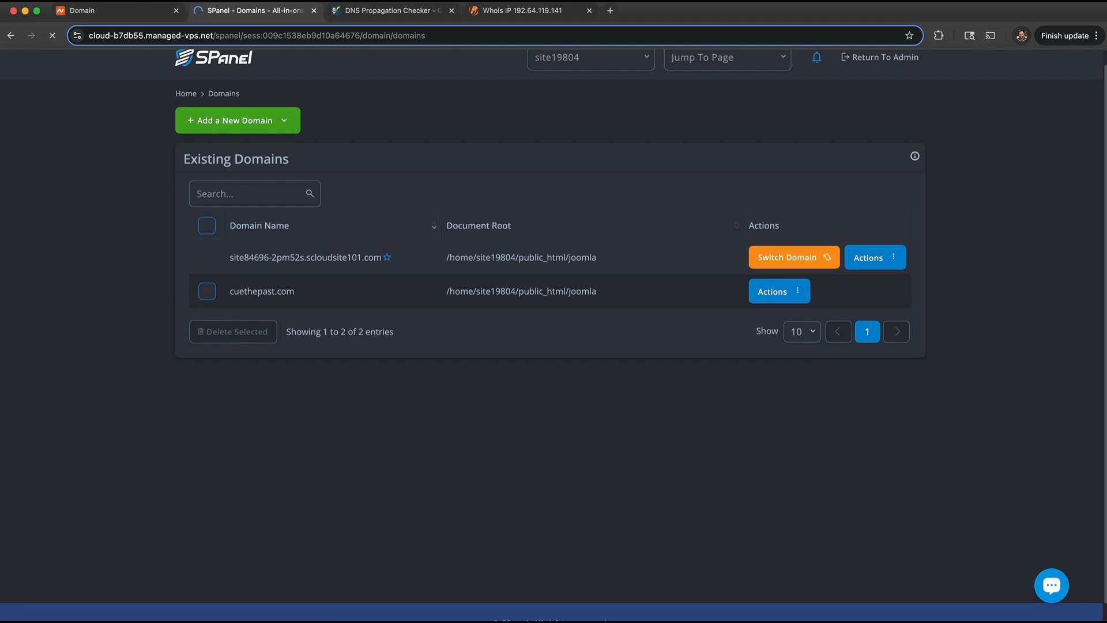
- Open PHP Manager and confirm both the temporary domain and cuethepast.com run PHP 8.2
scroll(383, 324, down, 5)
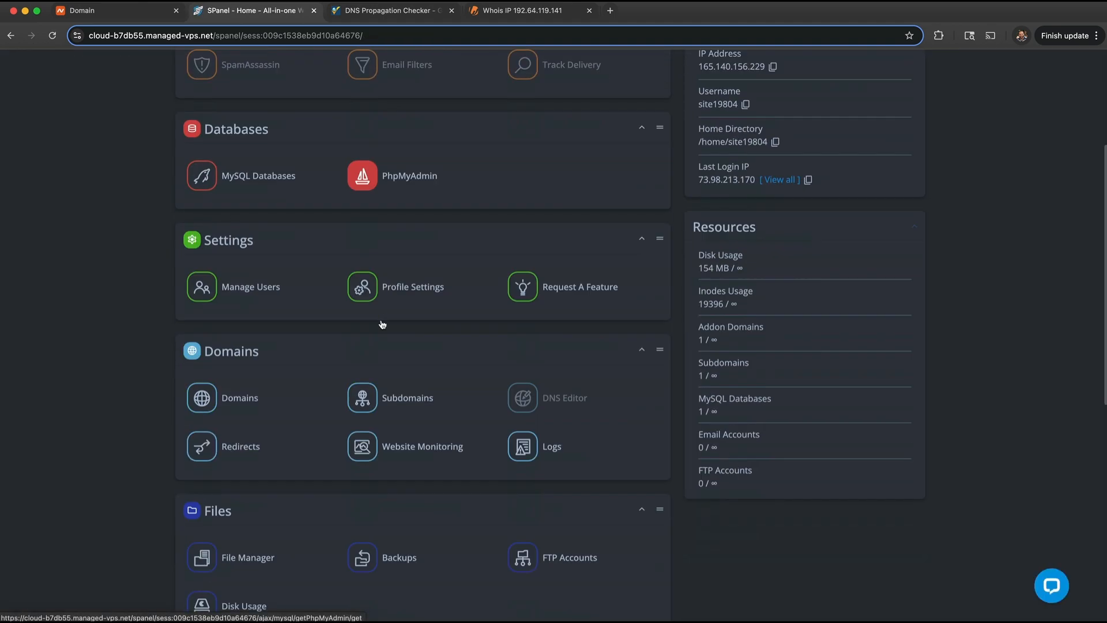
scroll(382, 324, down, 5)
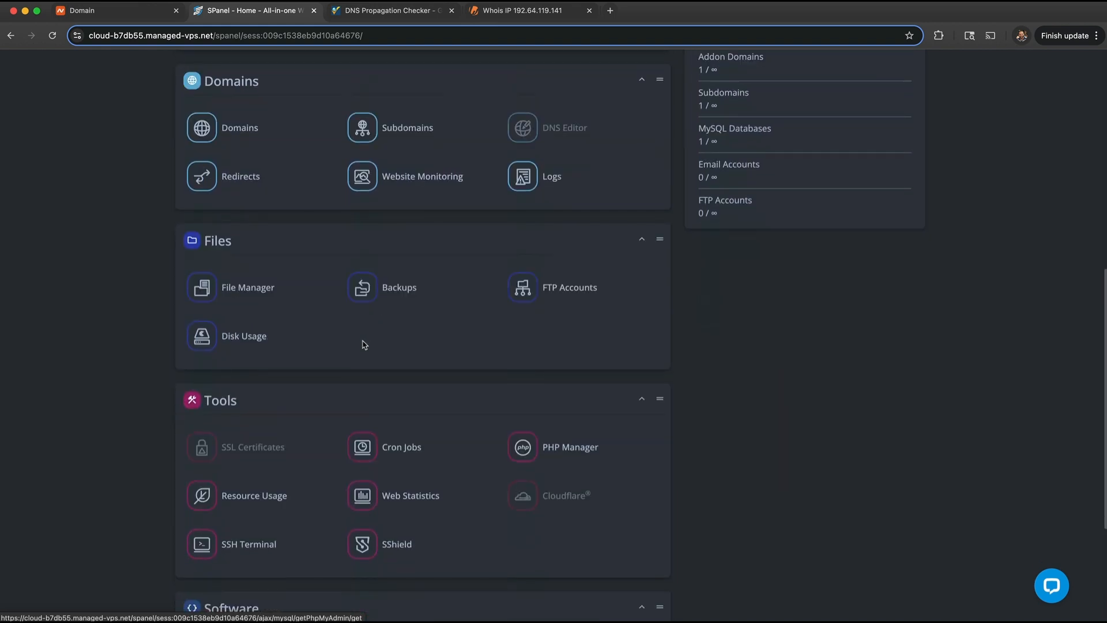
click(542, 446)
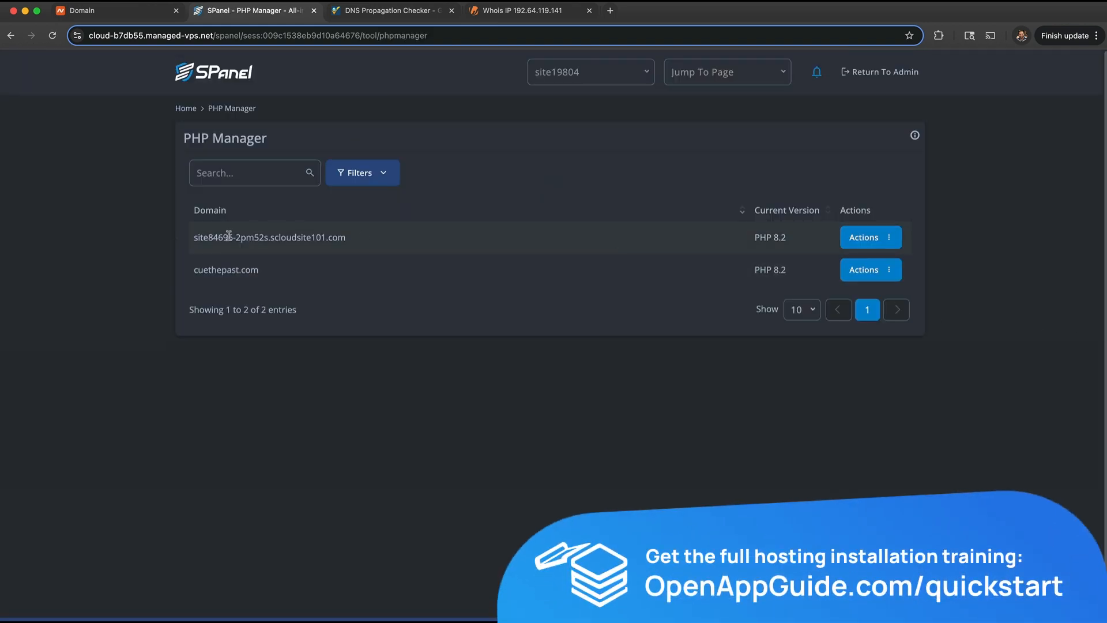
drag(195, 242, 353, 246)
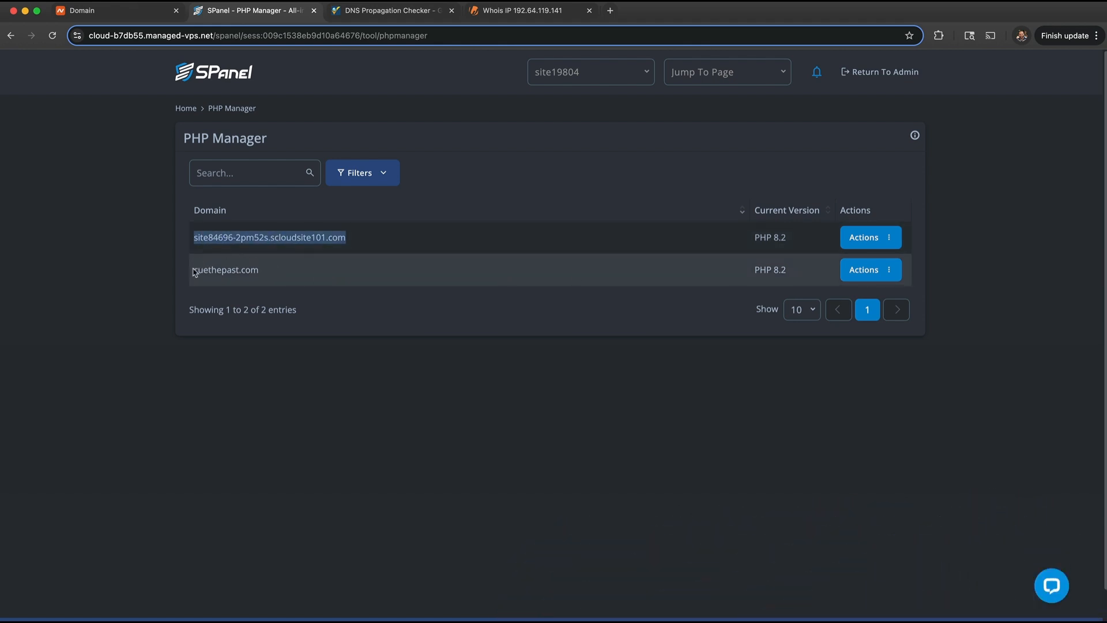
drag(194, 269, 277, 274)
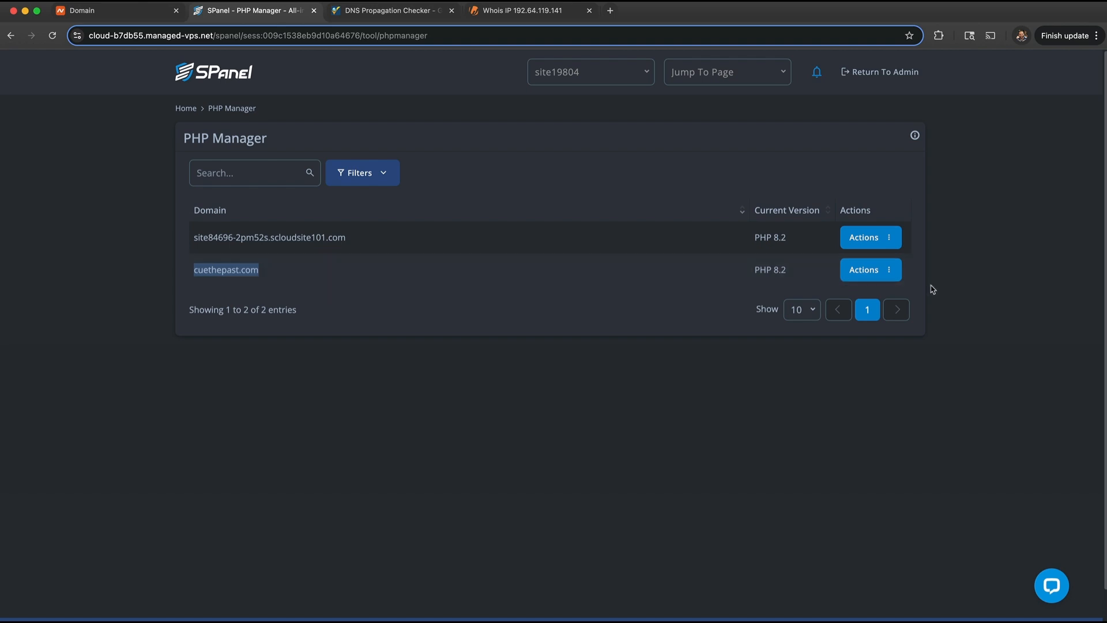
click(898, 273)
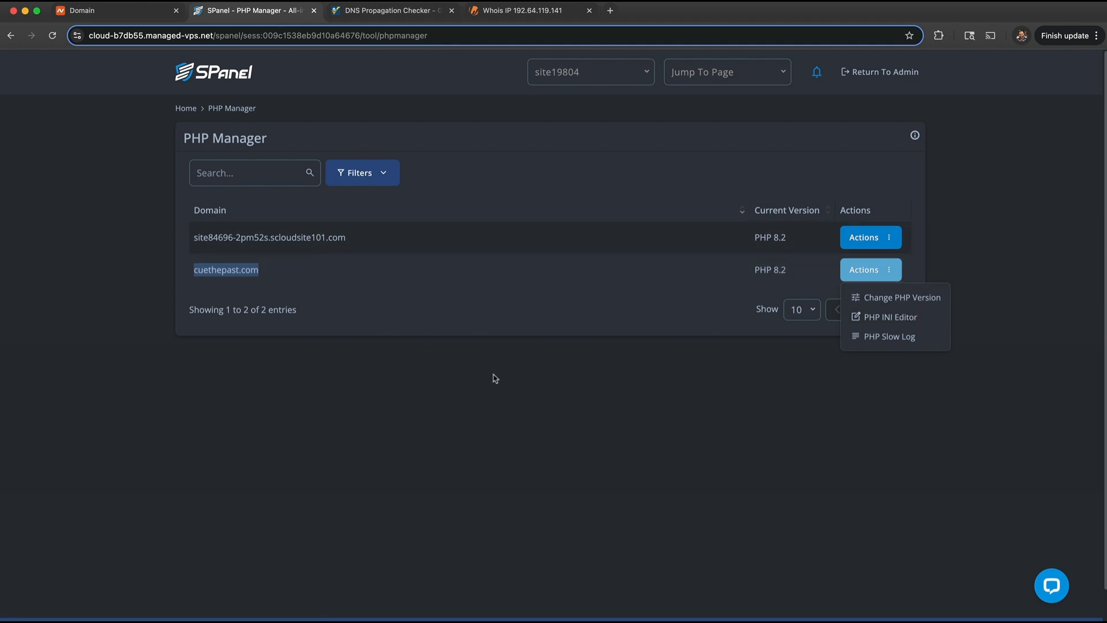
click(562, 402)
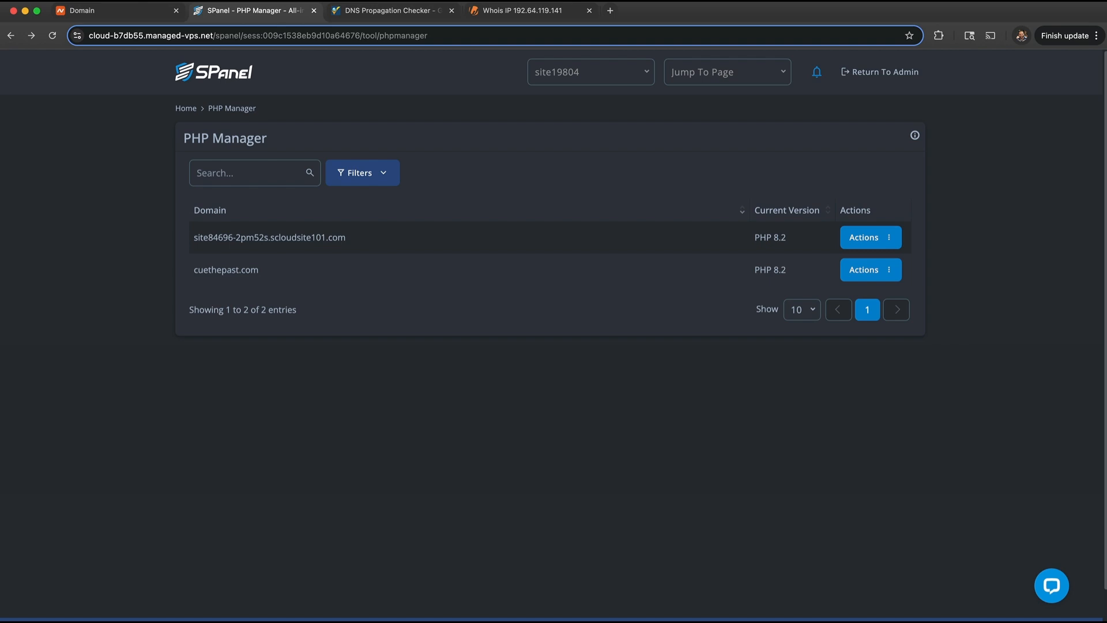
- Delete the cuethepast.com addon domain from the Domains list
click(182, 111)
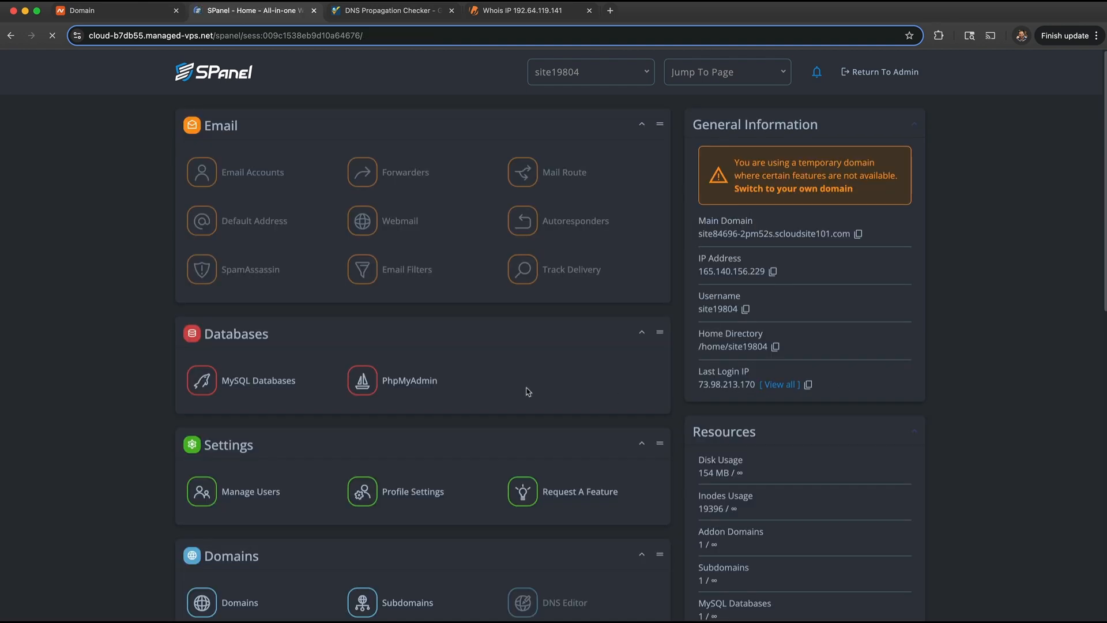
scroll(289, 396, down, 1)
click(202, 573)
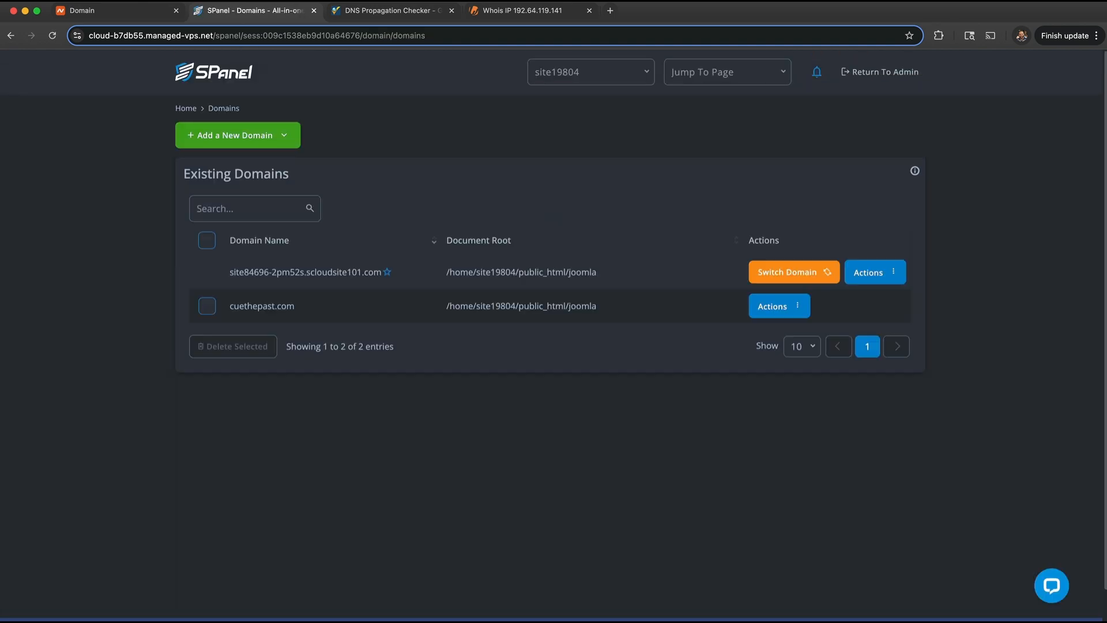
click(799, 306)
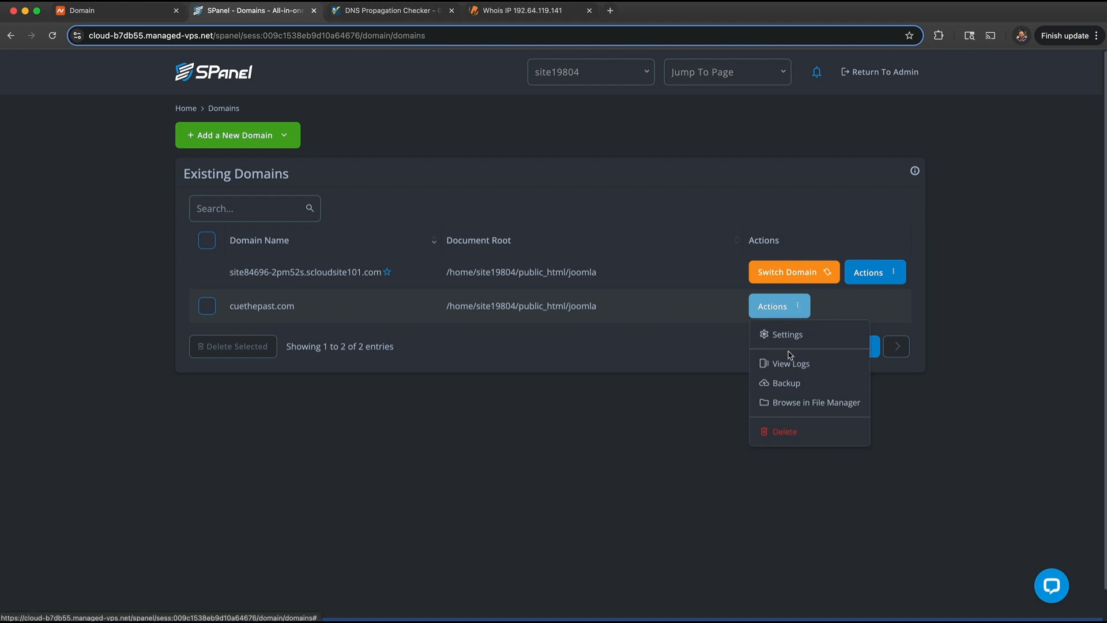
click(782, 433)
click(725, 377)
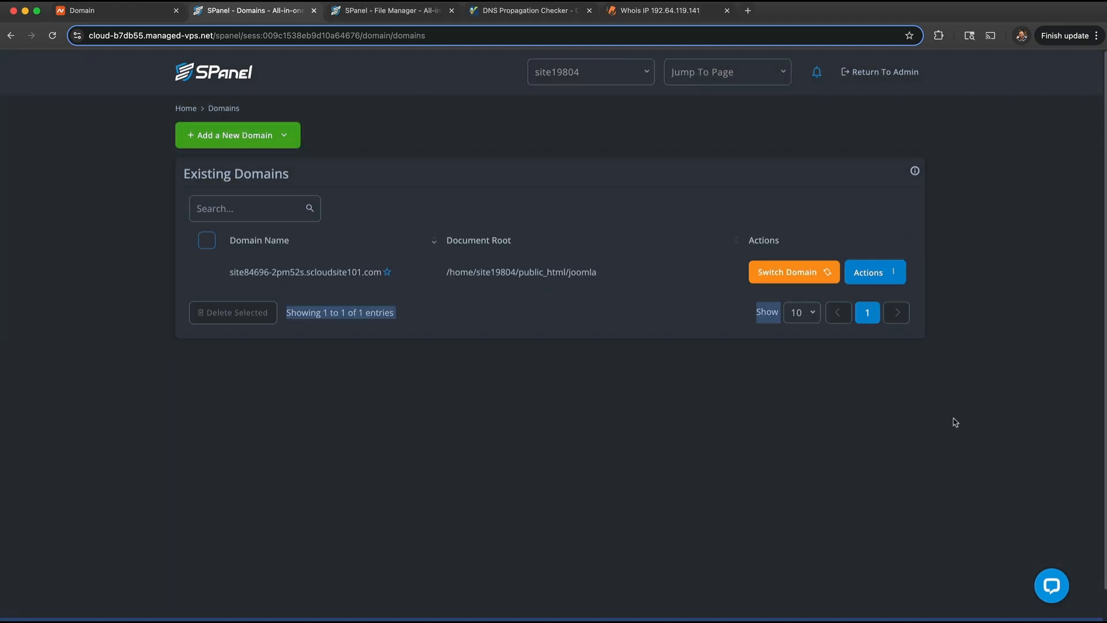
- Switch the temporary main domain to cuethepast.com and confirm it in the refreshed list
click(798, 274)
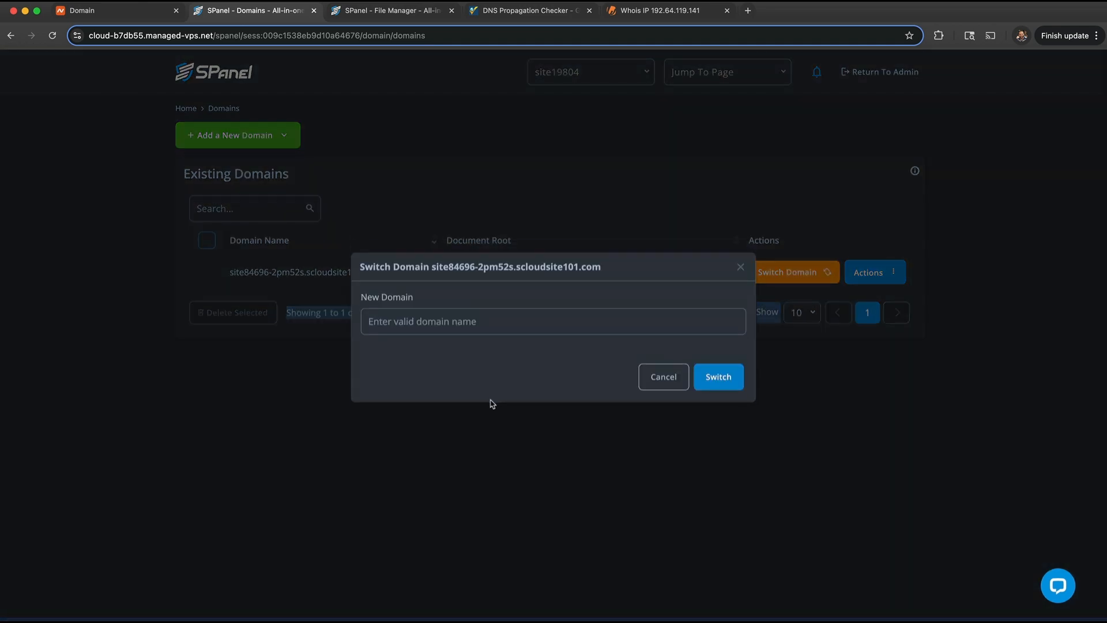
click(471, 330)
text(cueth)
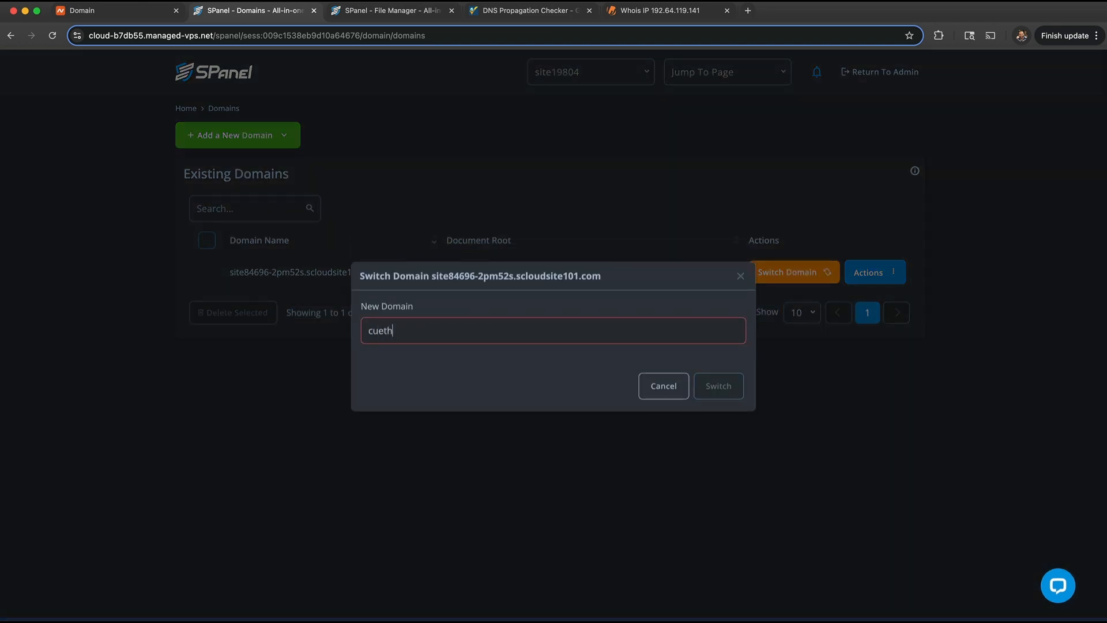
text(epast.com)
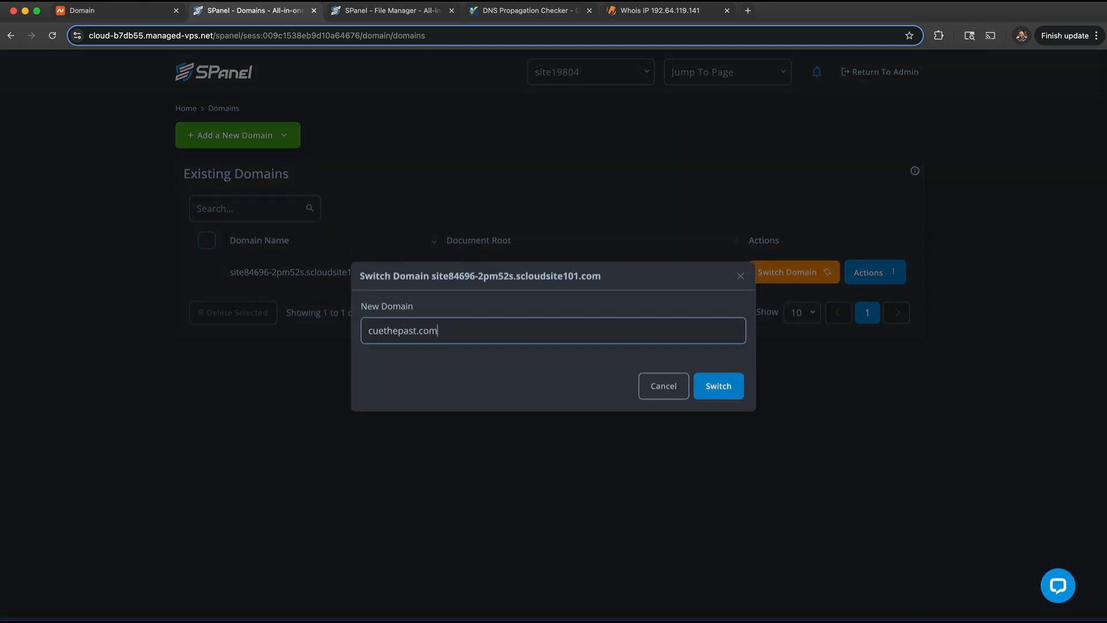
click(718, 386)
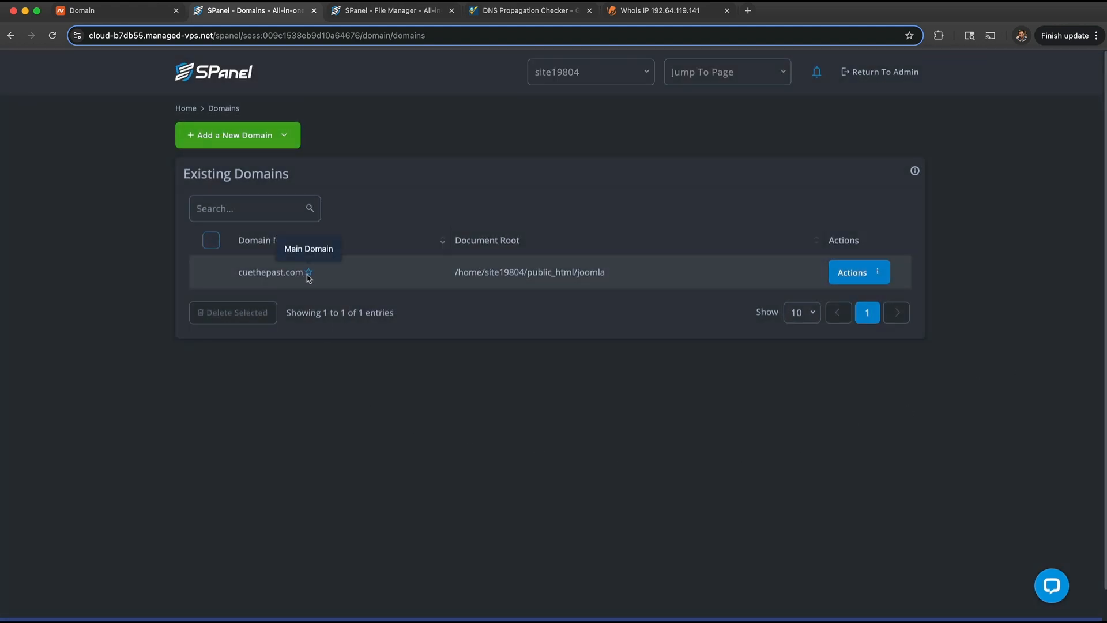
click(214, 111)
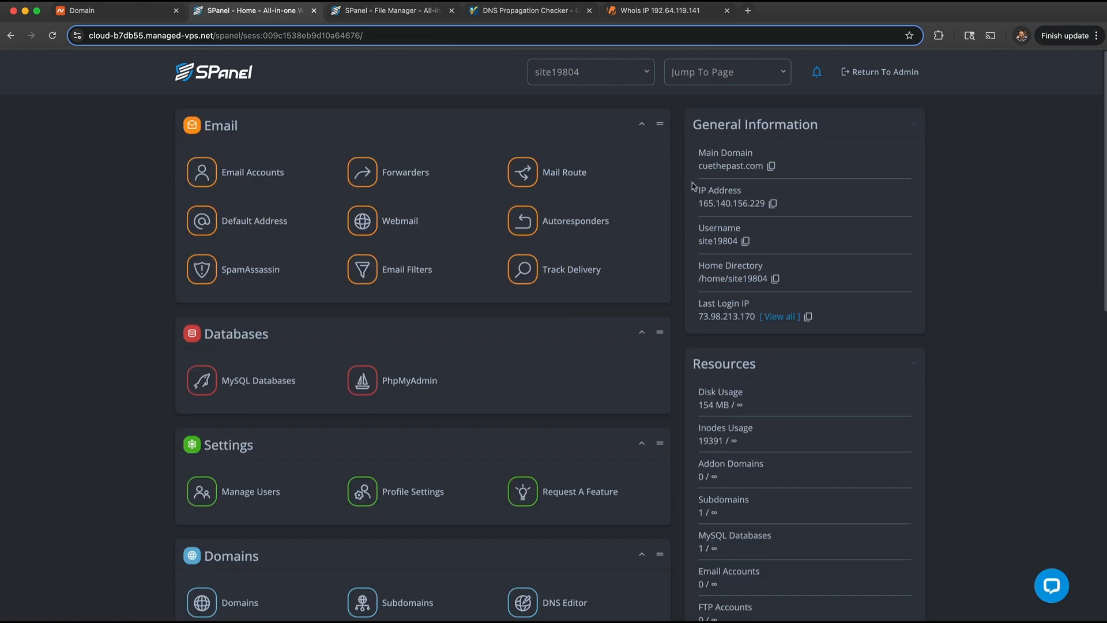
drag(698, 167, 768, 173)
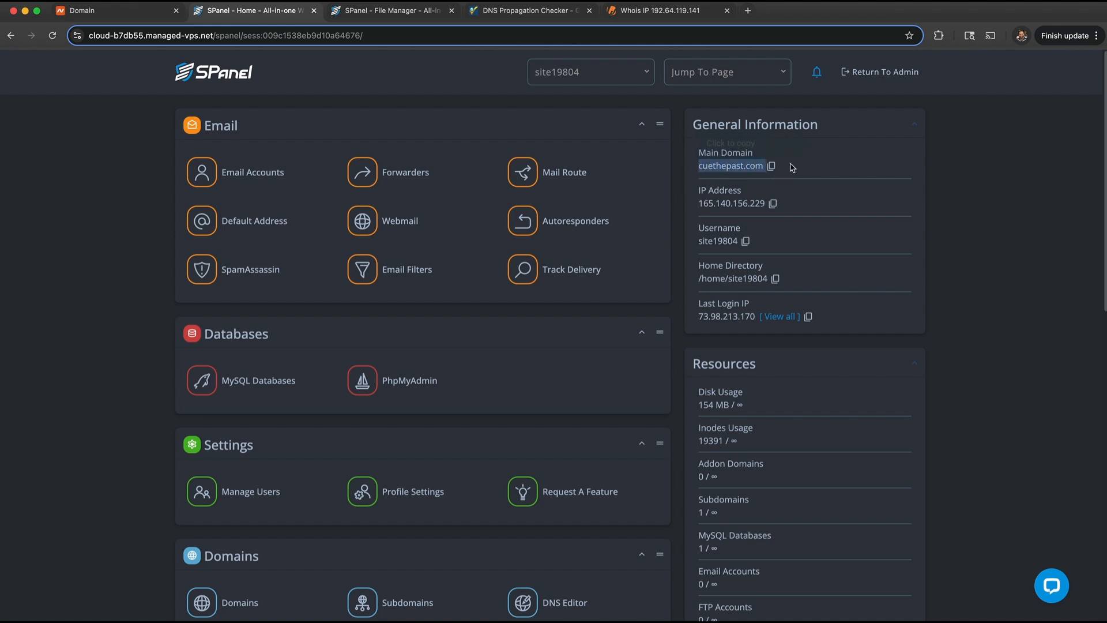
- Go to Subdomains from the dashboard's Domains section, where no subdomains exist yet
click(849, 161)
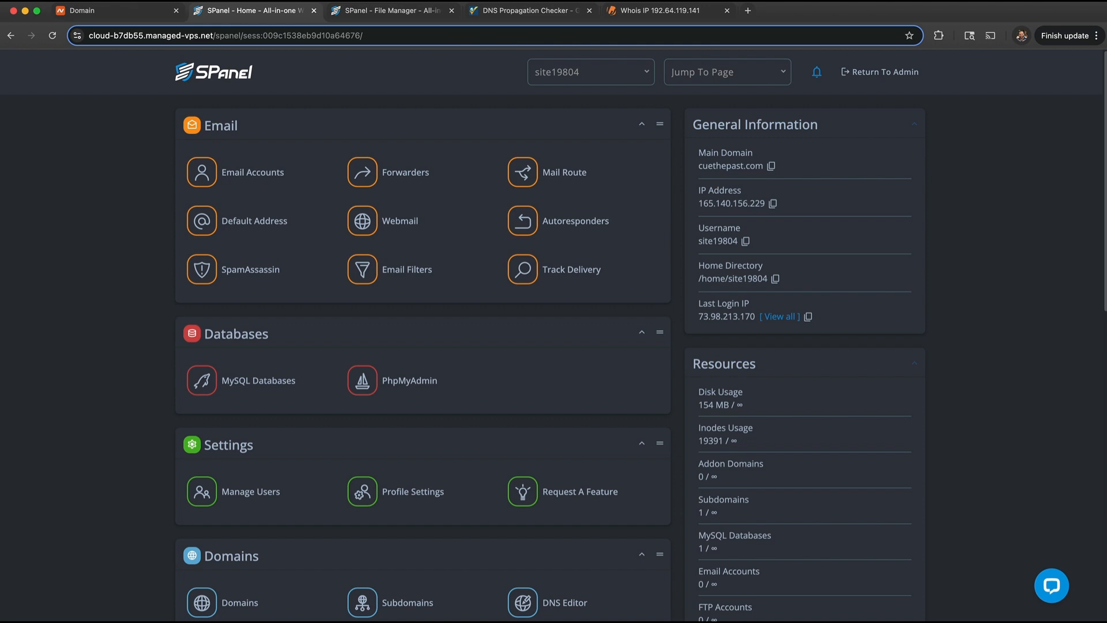
scroll(294, 374, down, 5)
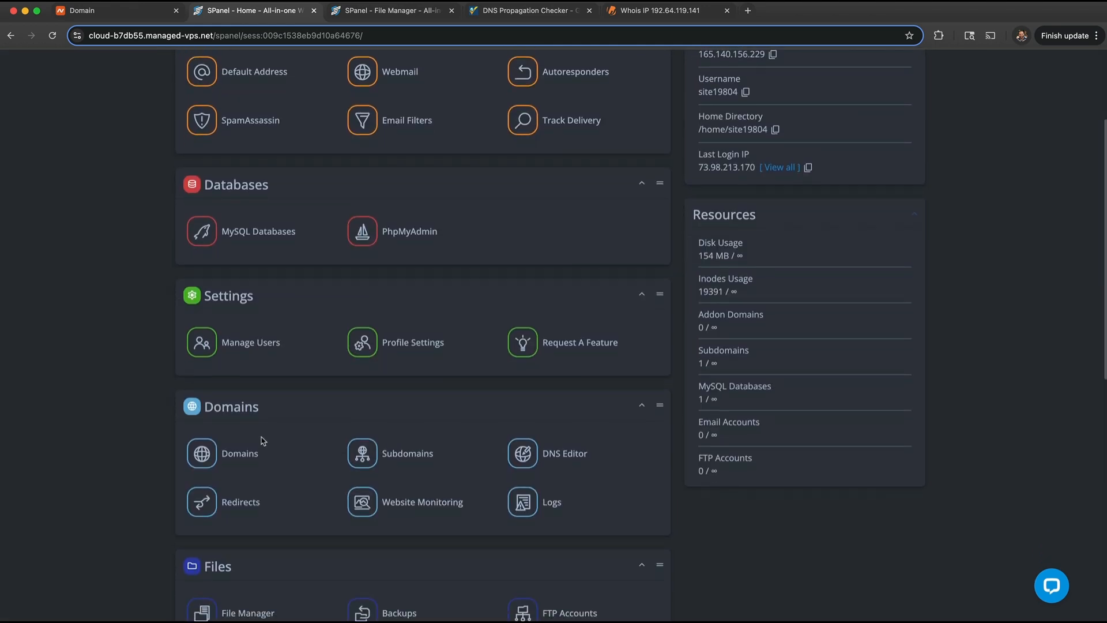
click(362, 453)
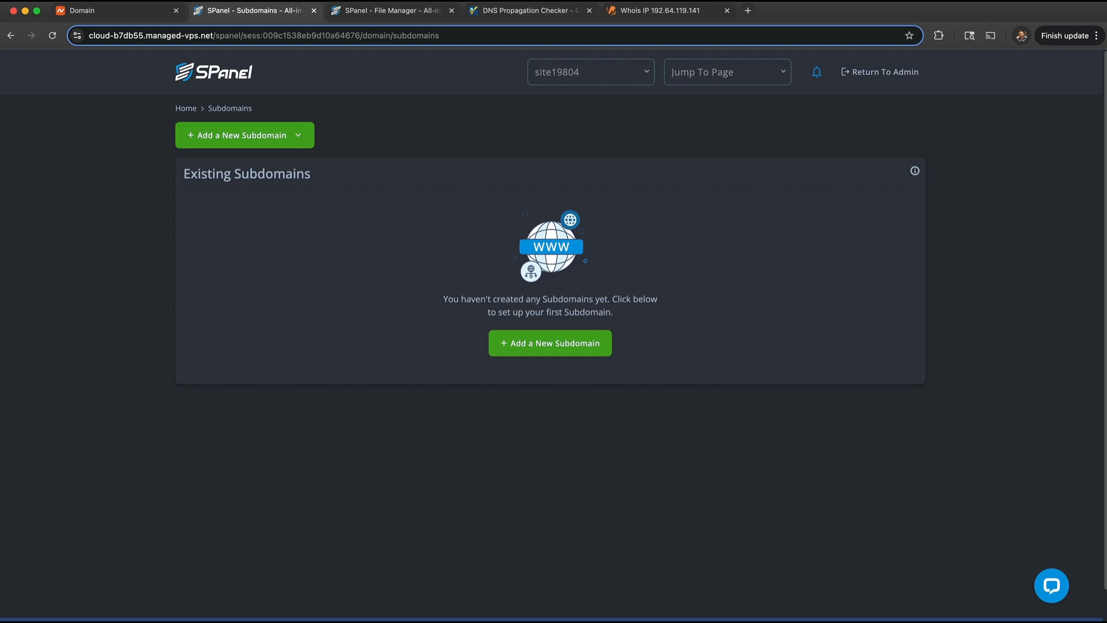
- Create the 'doc' subdomain with its document root set to the doc folder
click(199, 136)
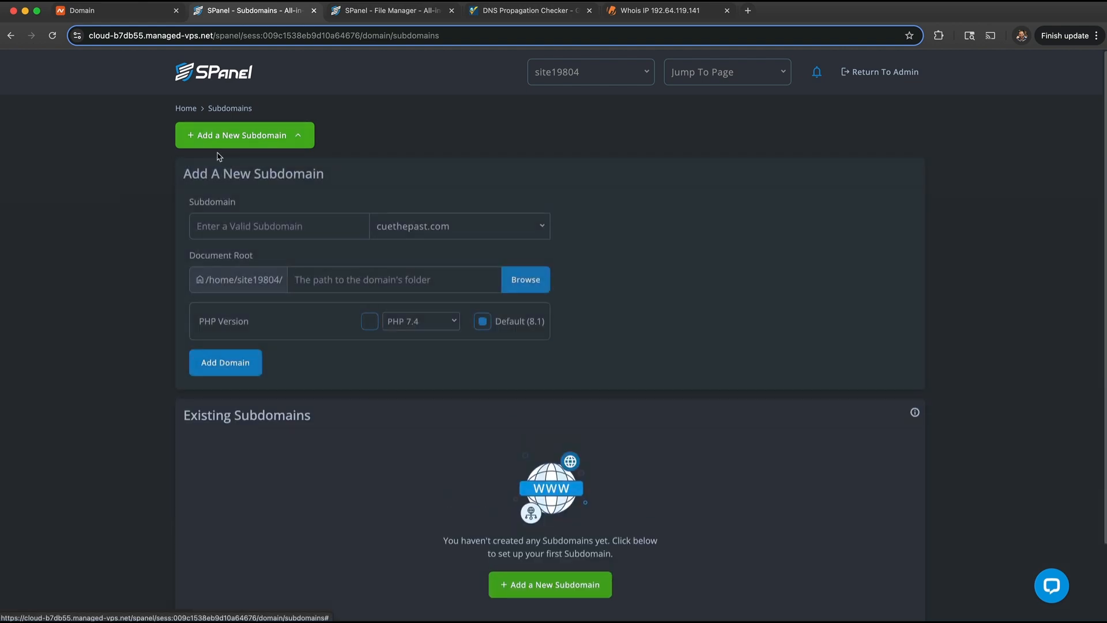
click(291, 226)
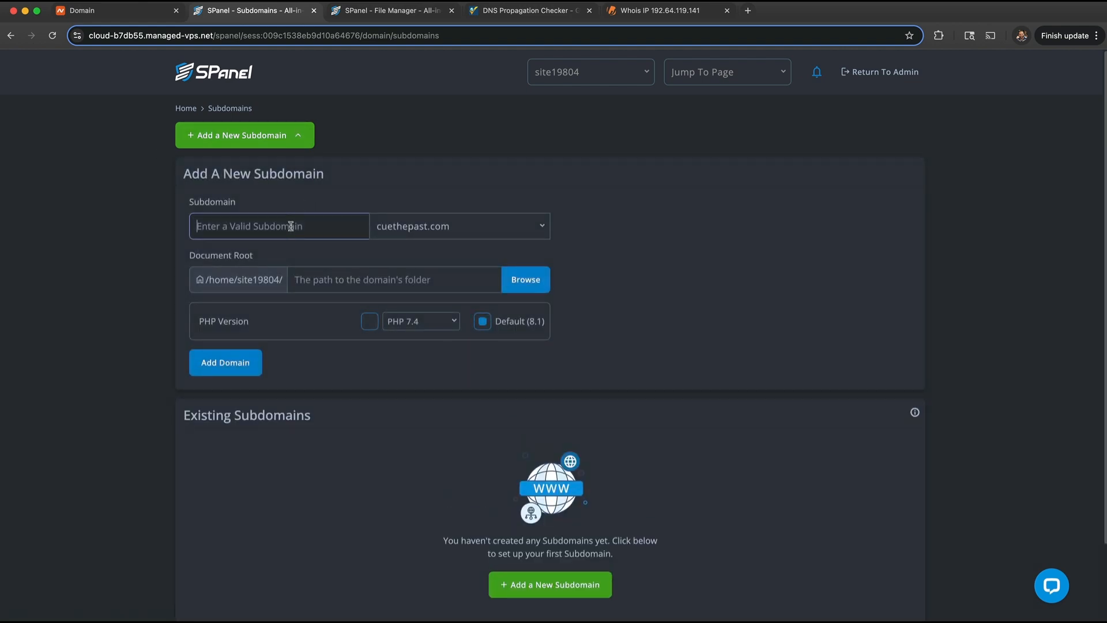
text(doc)
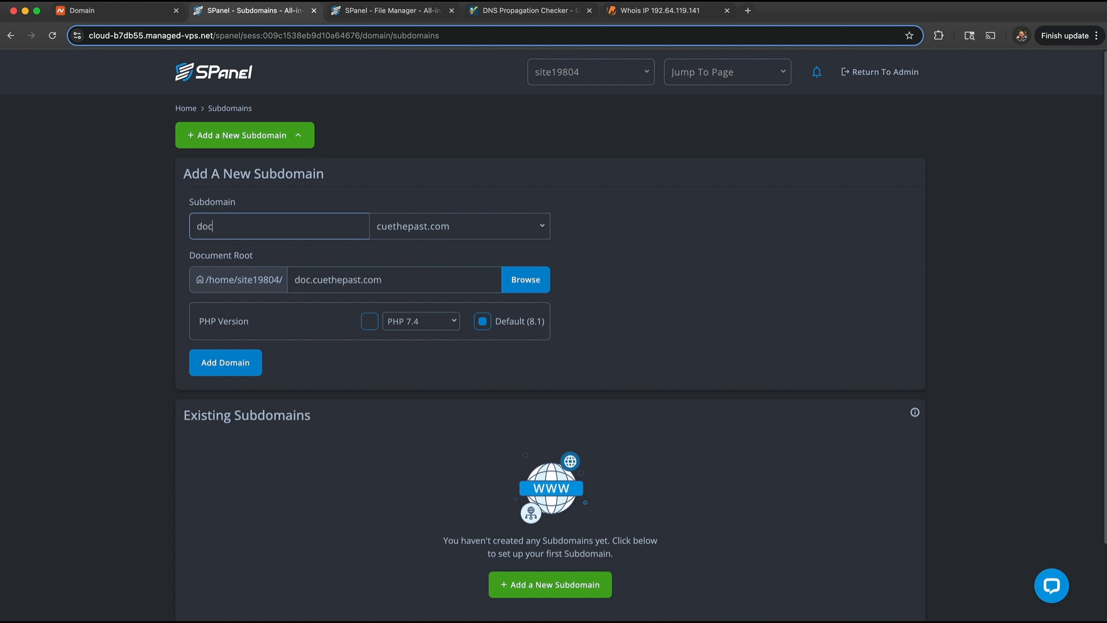
drag(310, 280, 482, 281)
key(super+c)
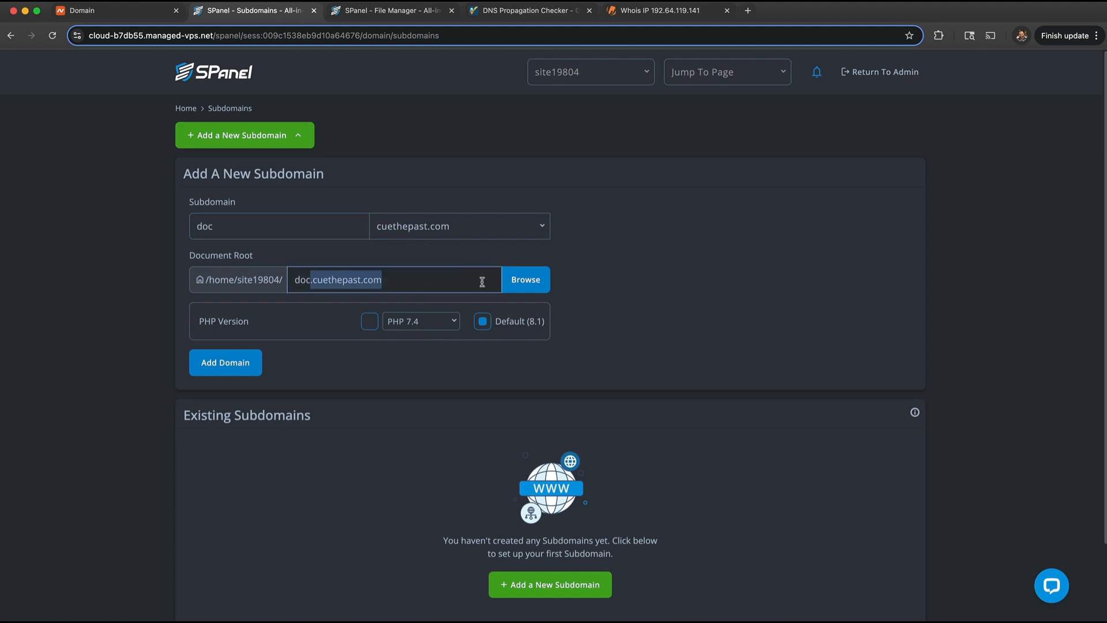
key(BackSpace)
key(BackSpace)
key(BackSpace)
key(BackSpace)
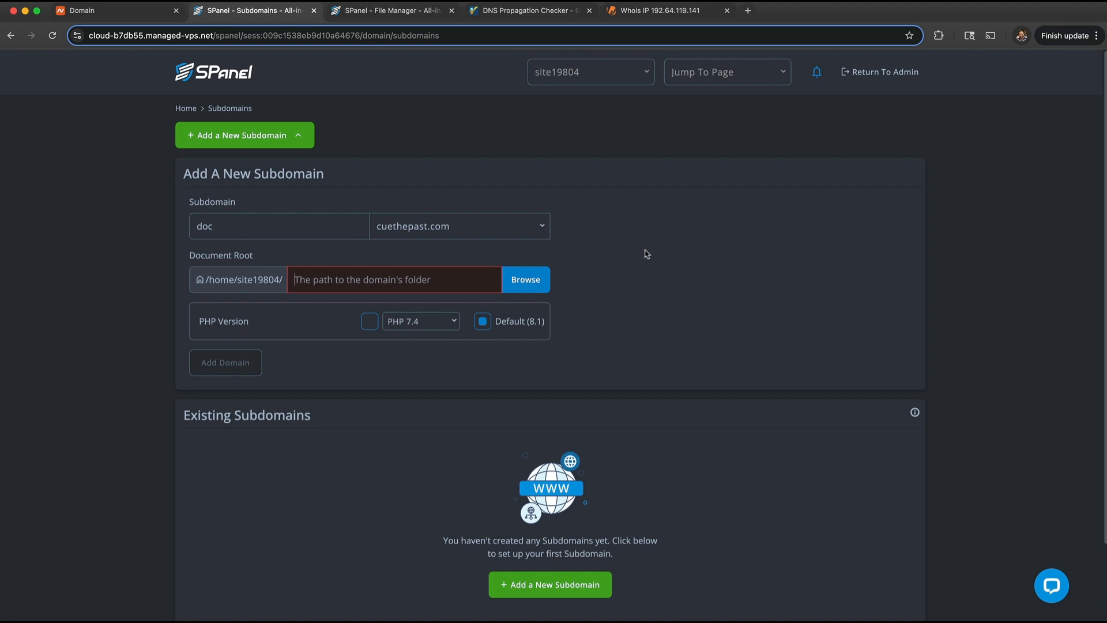
text(doc)
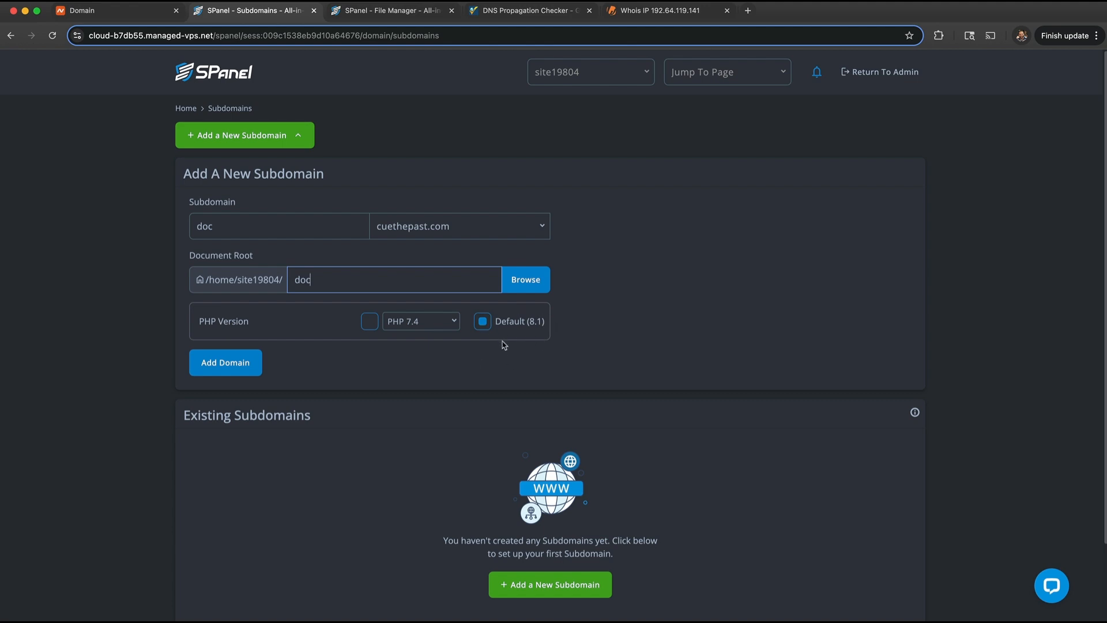
click(235, 369)
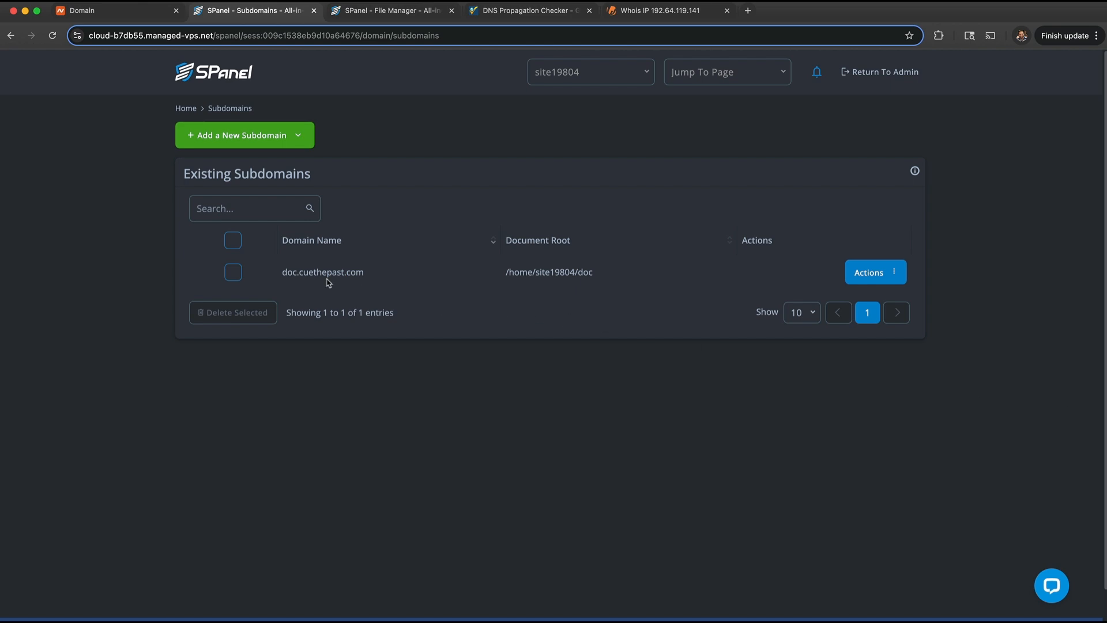
drag(284, 272, 373, 276)
click(373, 277)
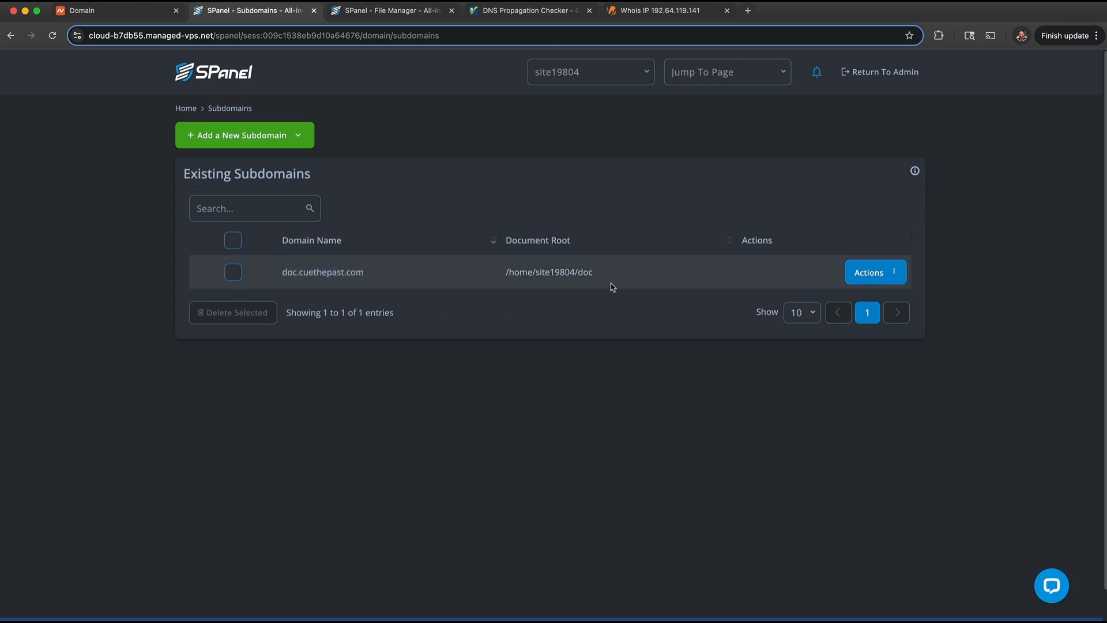
drag(613, 277, 483, 273)
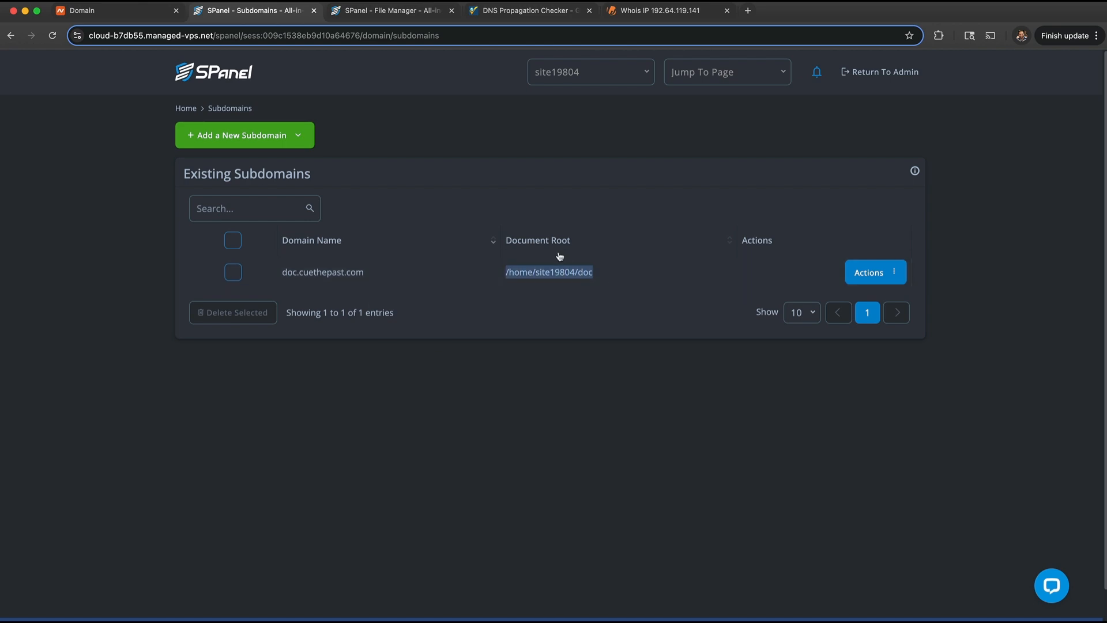
drag(615, 277, 503, 276)
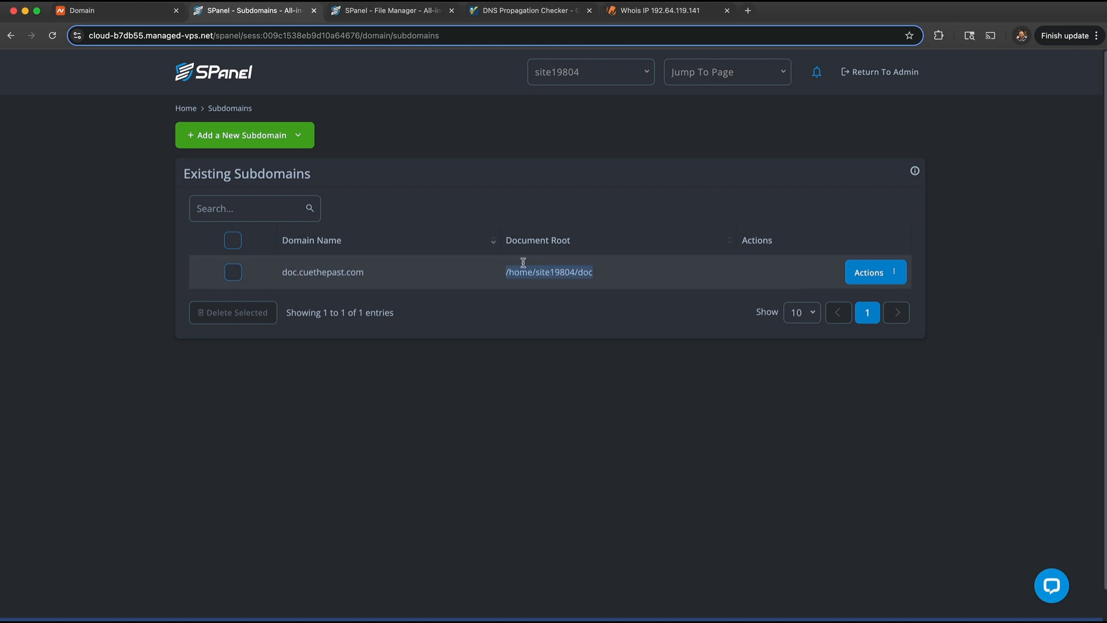
click(613, 277)
drag(579, 275, 599, 277)
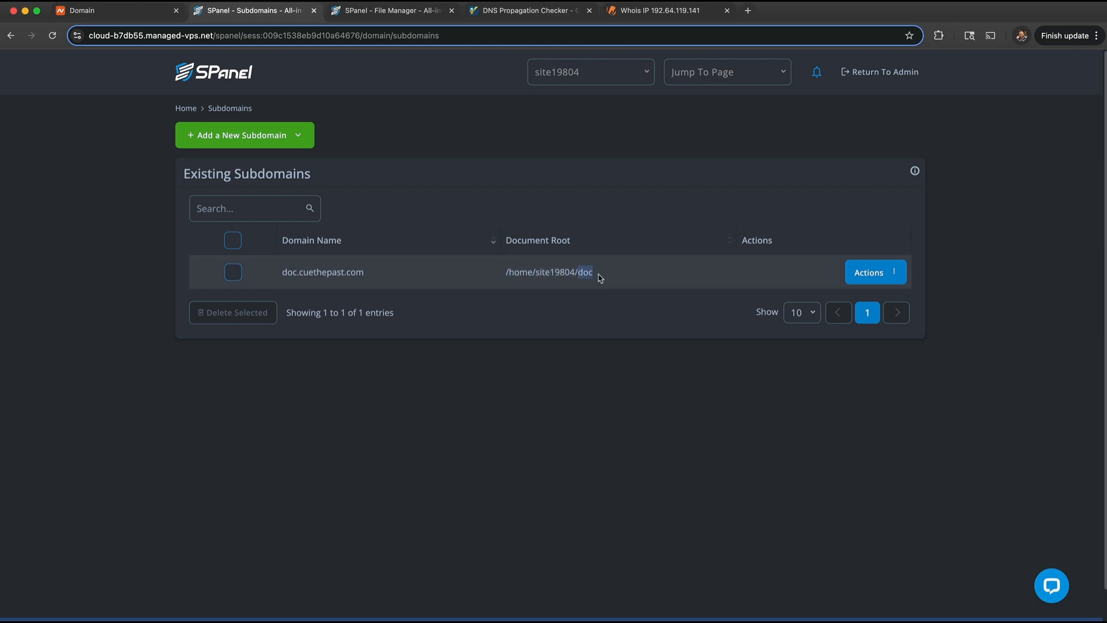
click(625, 268)
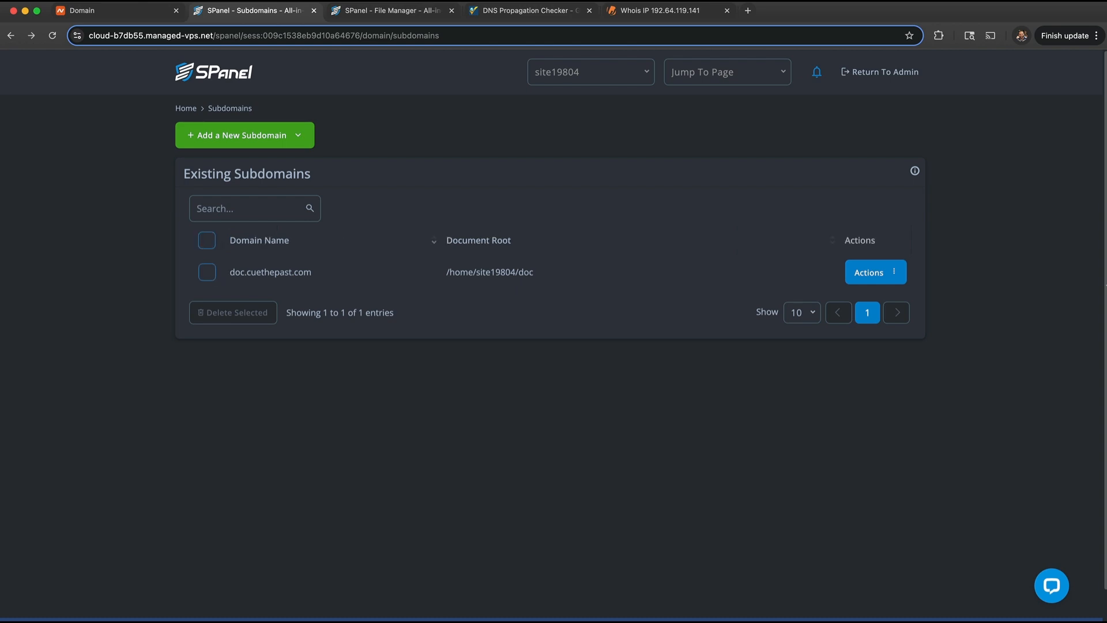
- Check PHP Manager: cuethepast.com runs PHP 8.2, doc.cuethepast.com runs PHP 8.1
click(183, 108)
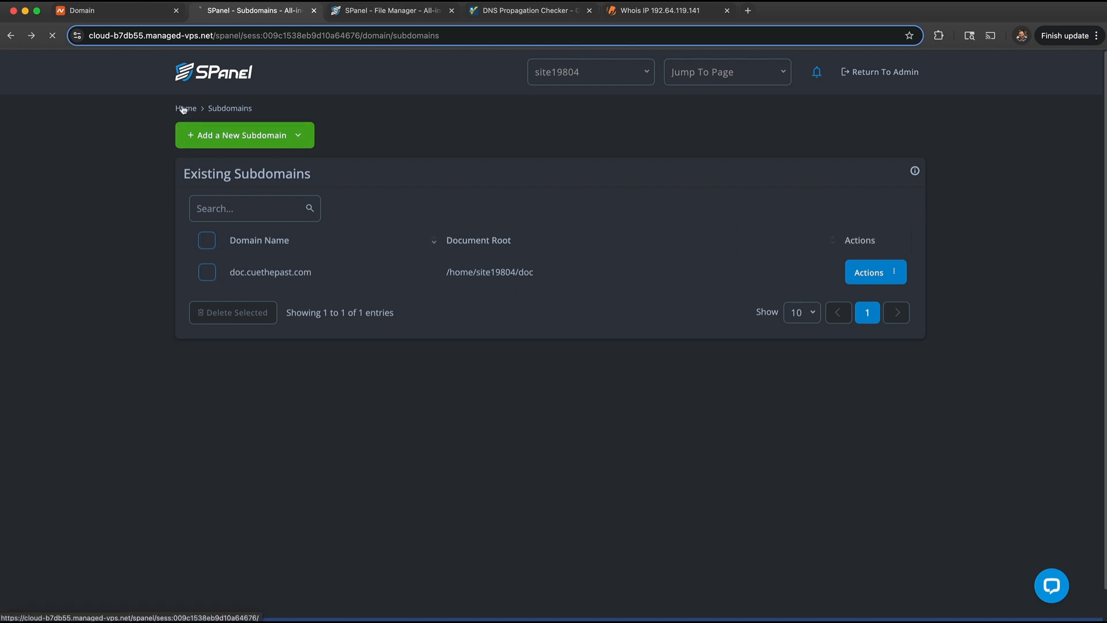
scroll(608, 425, down, 6)
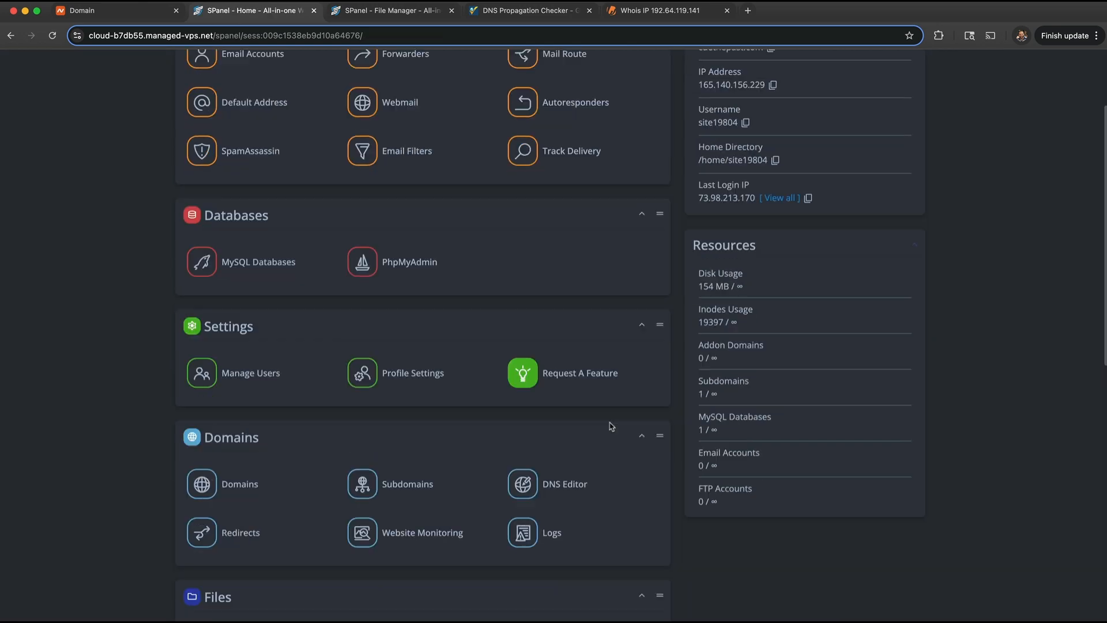
scroll(608, 425, down, 3)
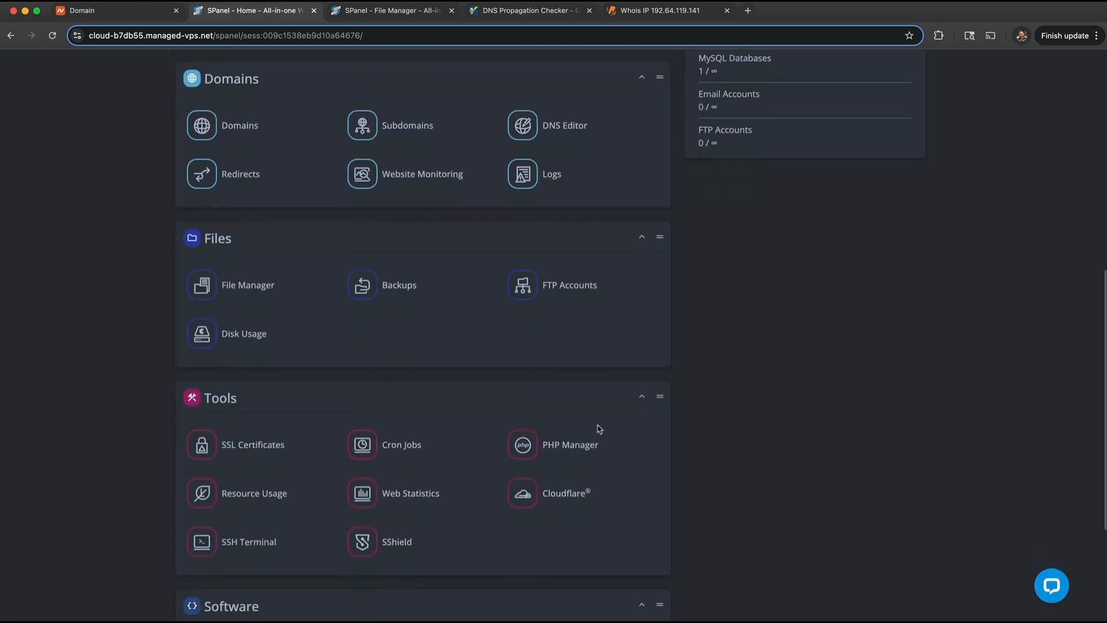
click(522, 445)
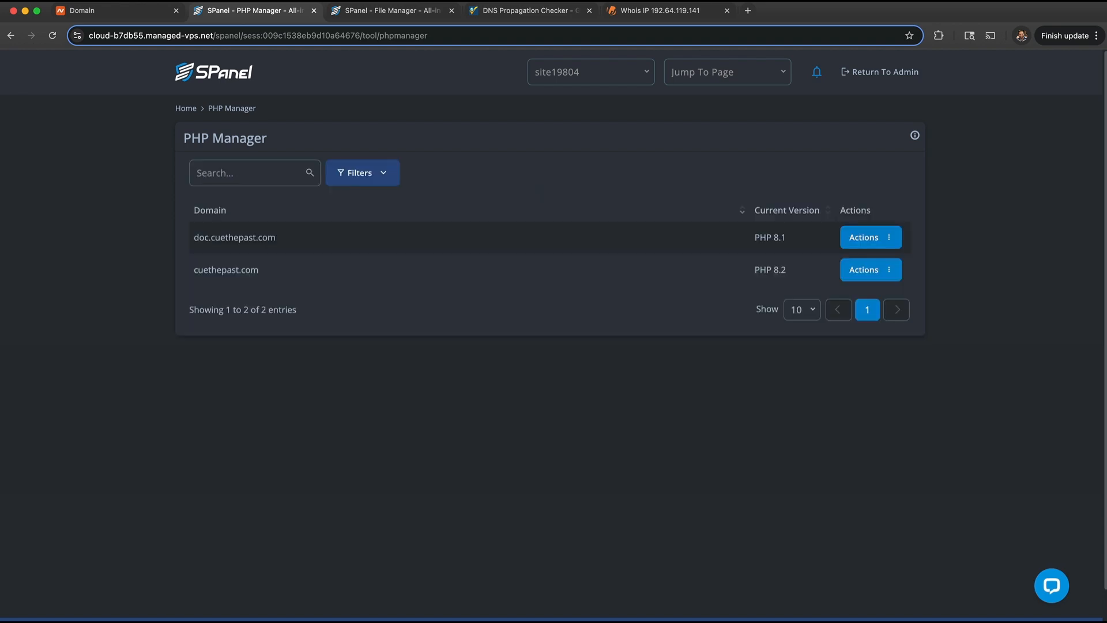
drag(194, 239, 279, 243)
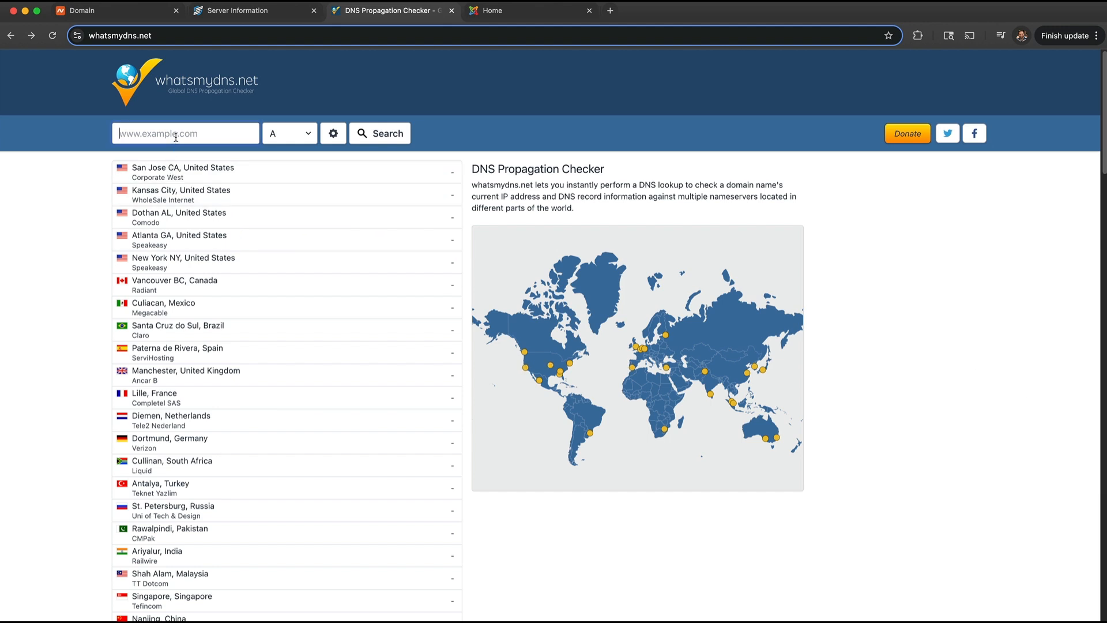
- Look up cuethepast.com's A record worldwide and compare against server IP 165.140.156.229
key(super+v)
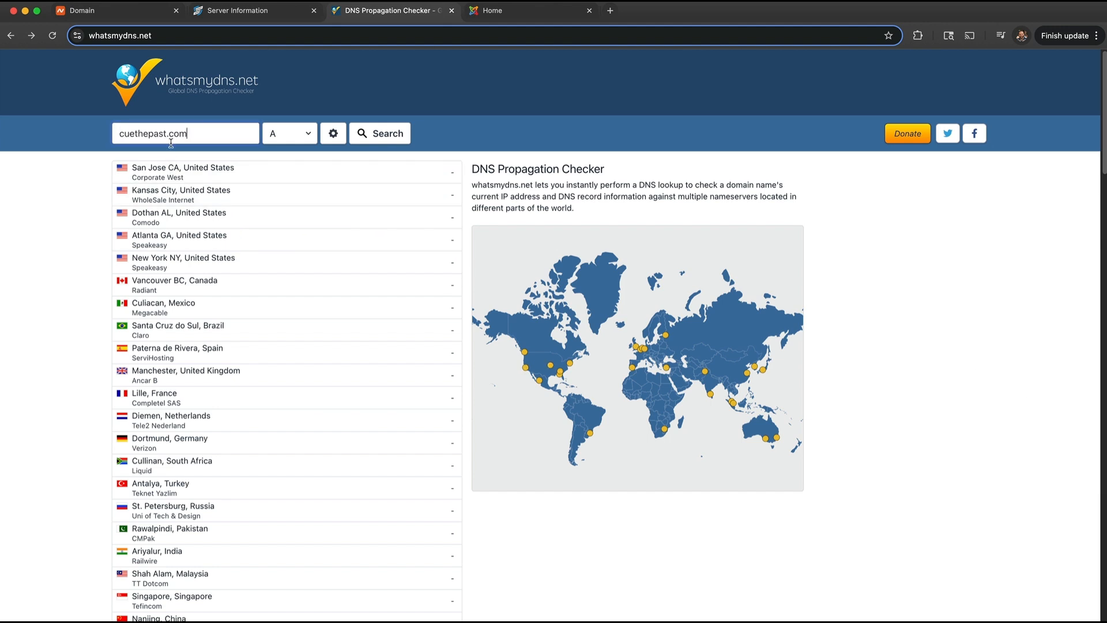
click(391, 137)
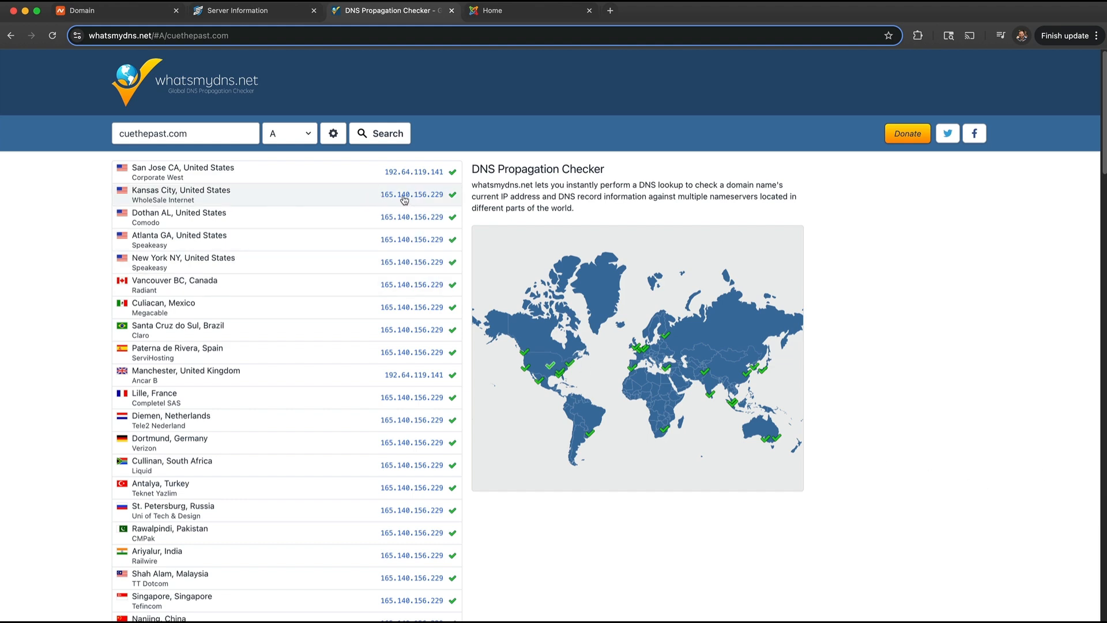
click(237, 11)
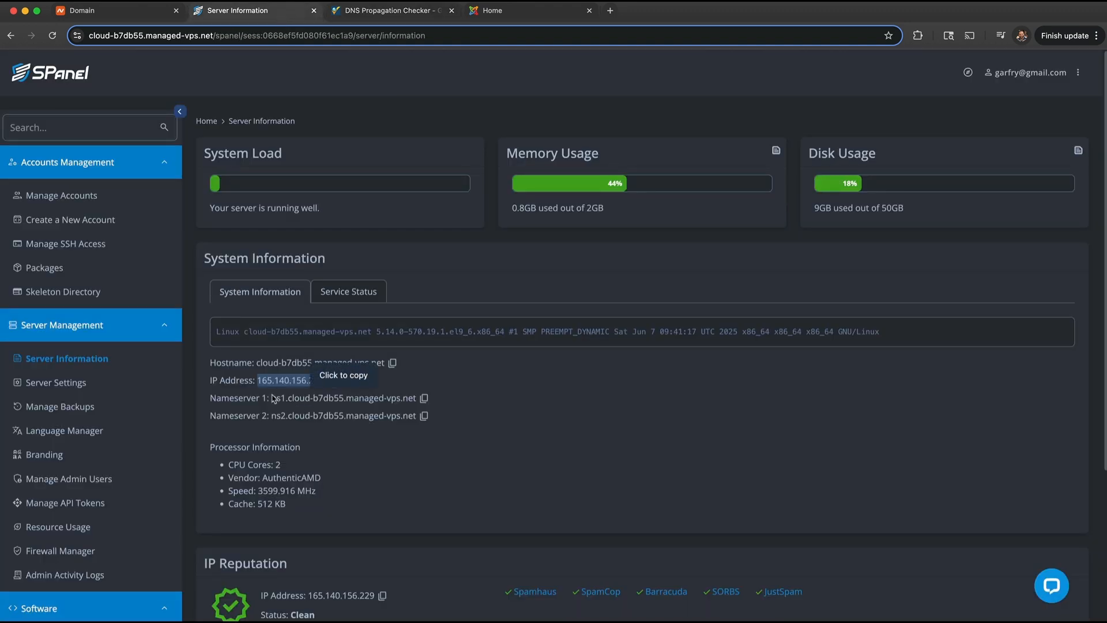
click(305, 384)
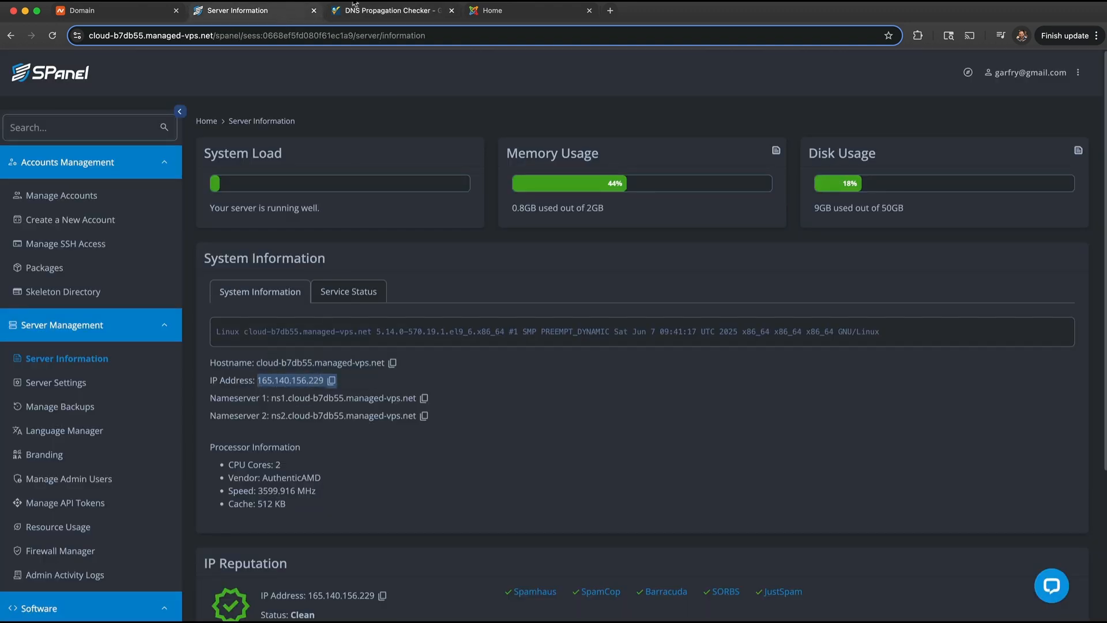
click(389, 11)
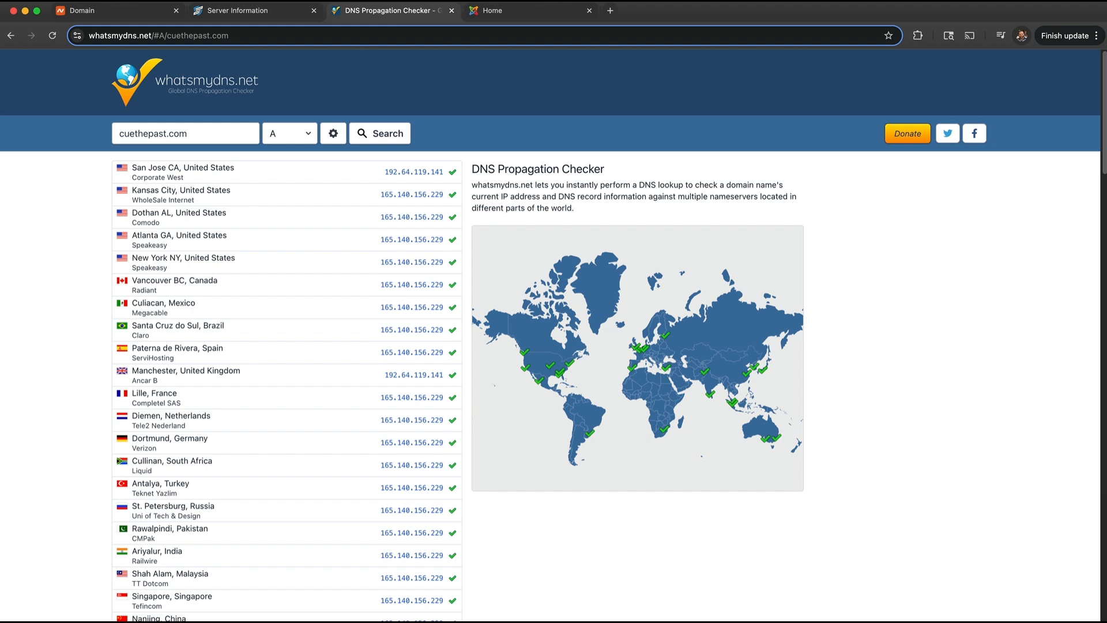
- Reload cuethepast.com, browse the Joomla blog home page, and check its Not Secure connection info
click(491, 11)
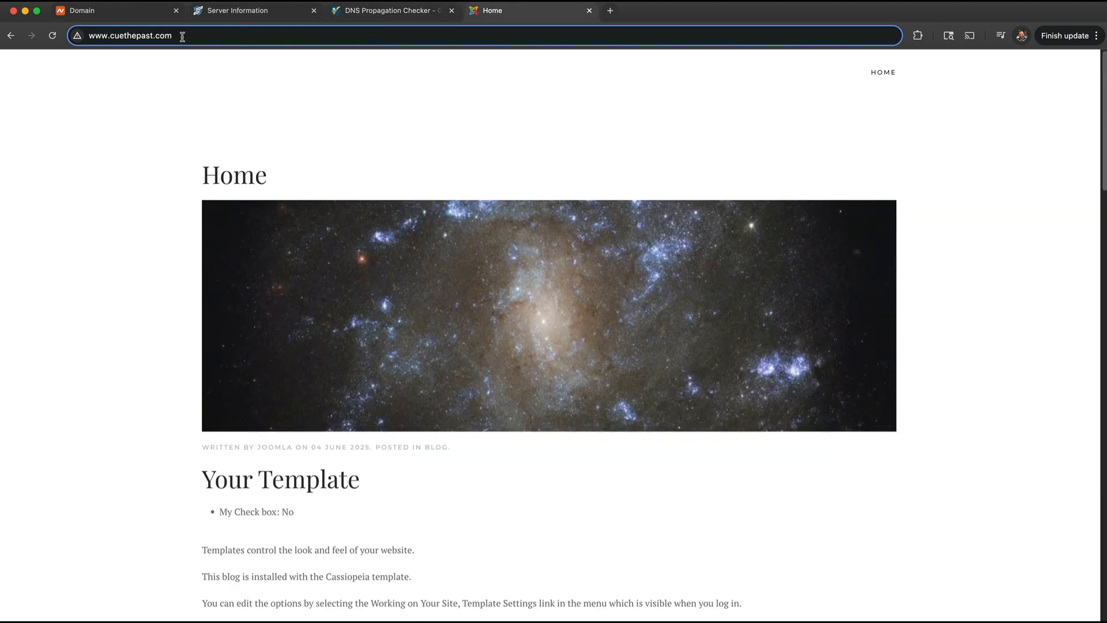
drag(182, 37, 77, 35)
click(53, 35)
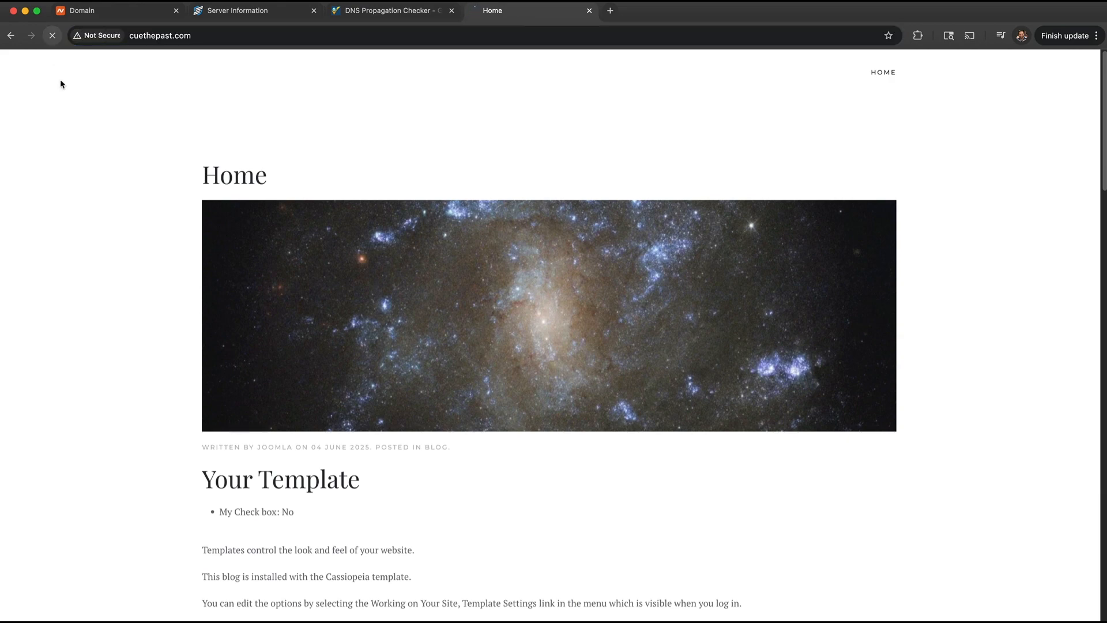
scroll(593, 408, down, 12)
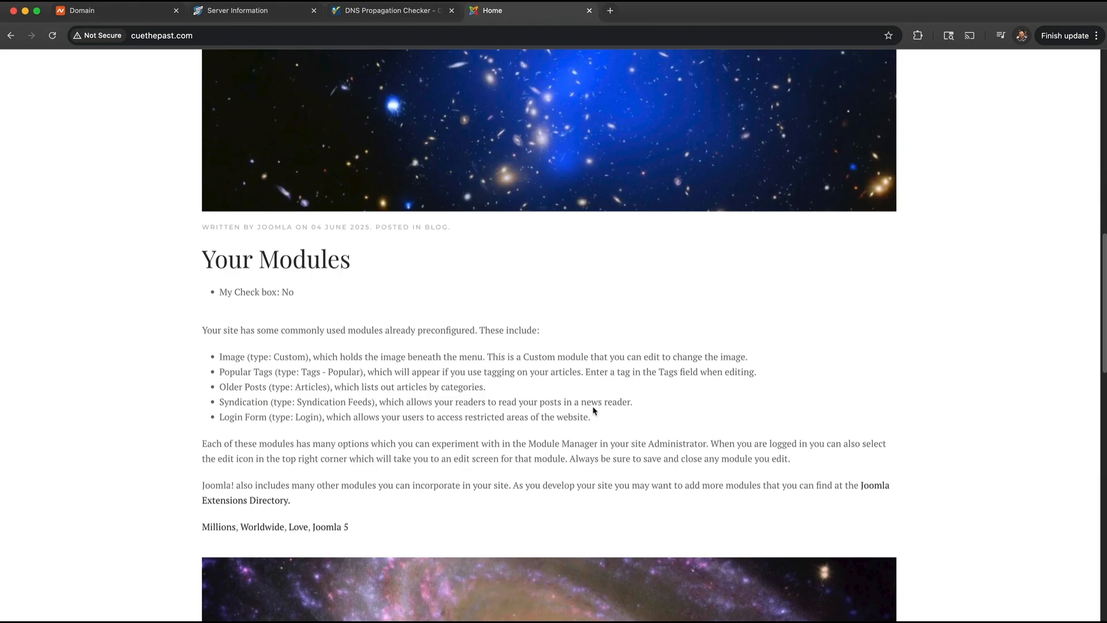
scroll(593, 411, down, 15)
scroll(591, 408, up, 20)
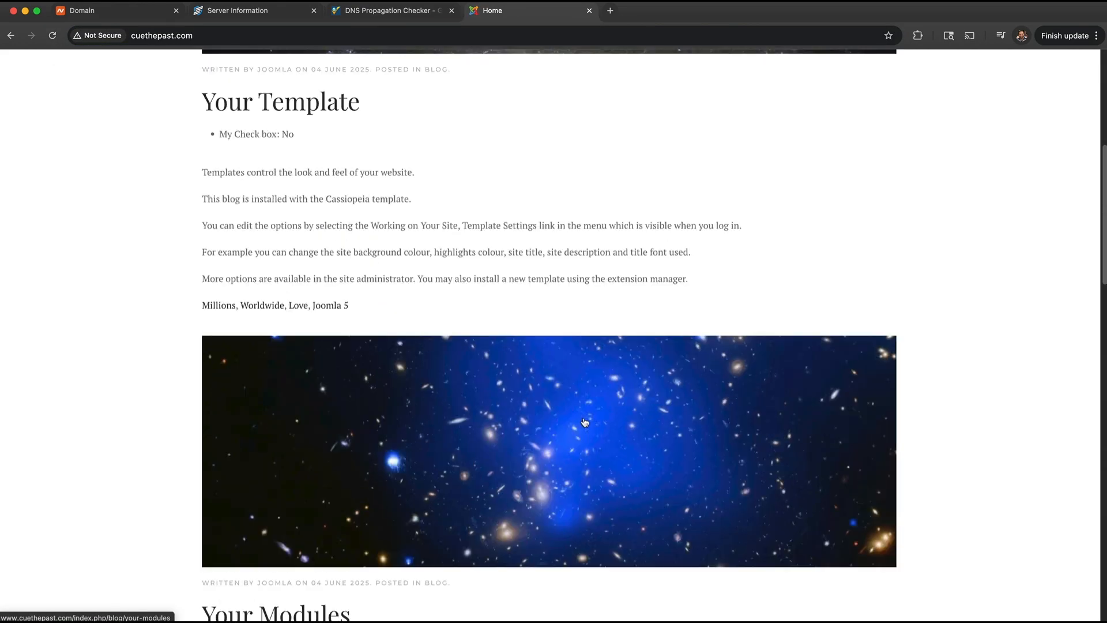
scroll(585, 422, up, 10)
scroll(548, 317, up, 1)
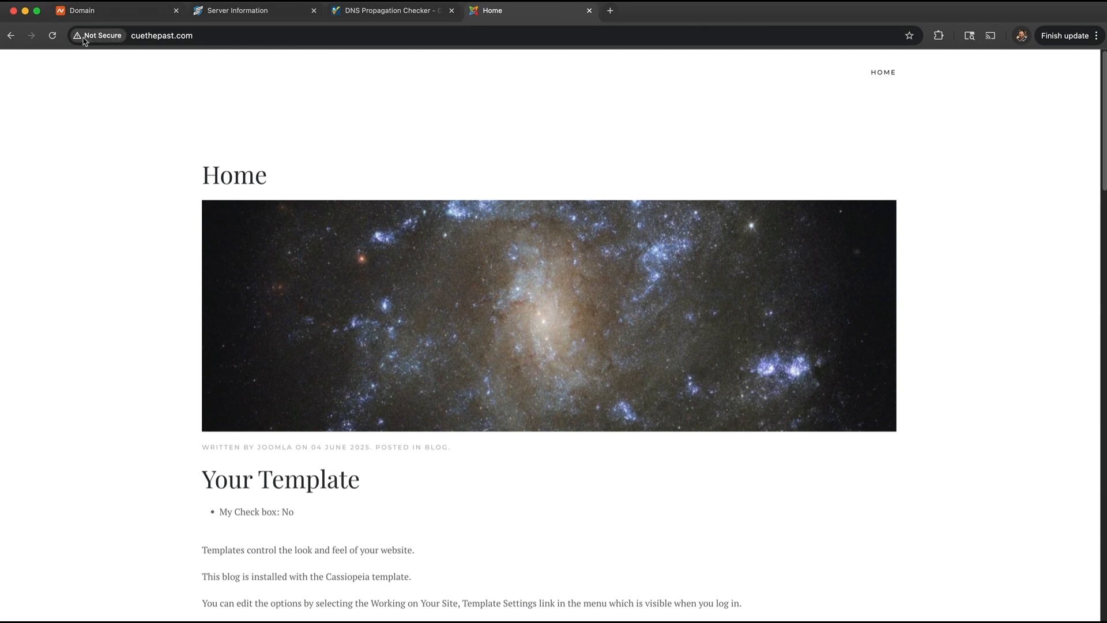
click(105, 37)
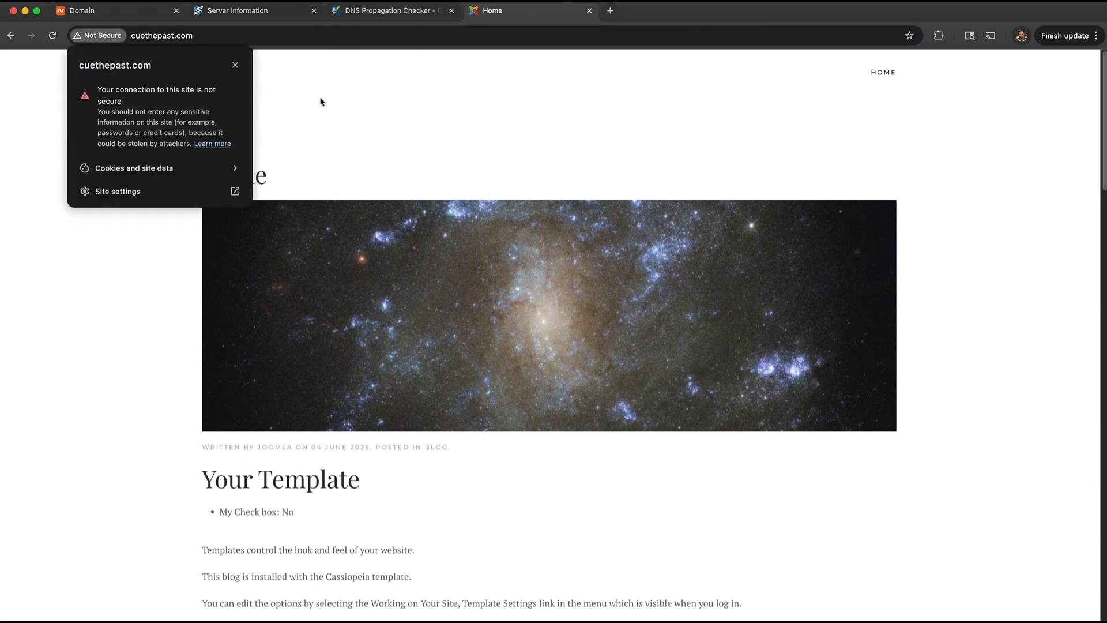
click(199, 36)
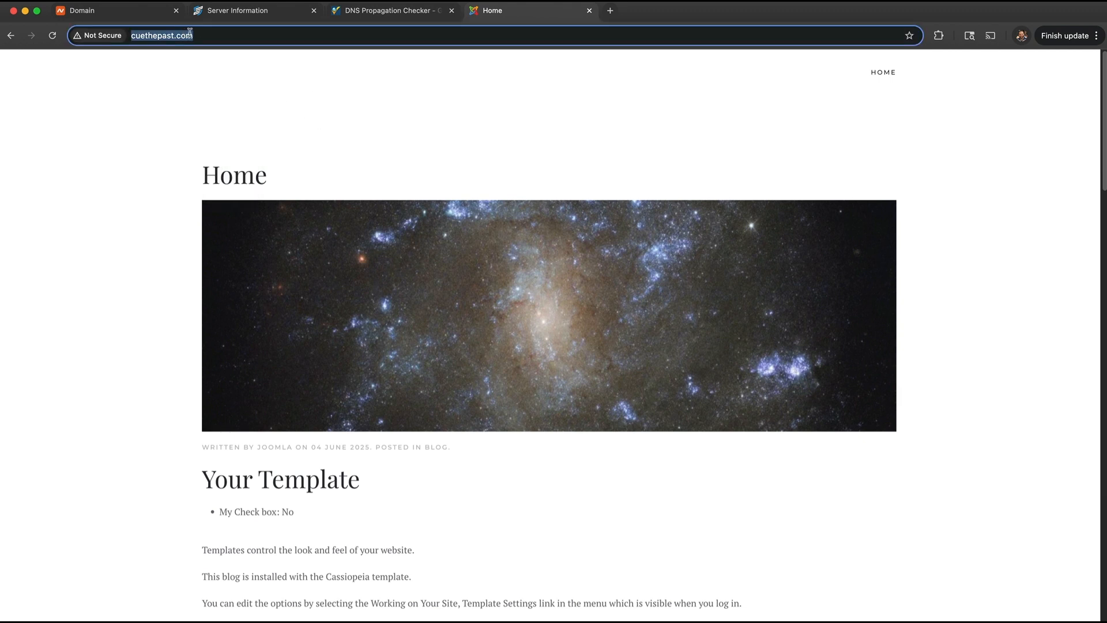
click(133, 37)
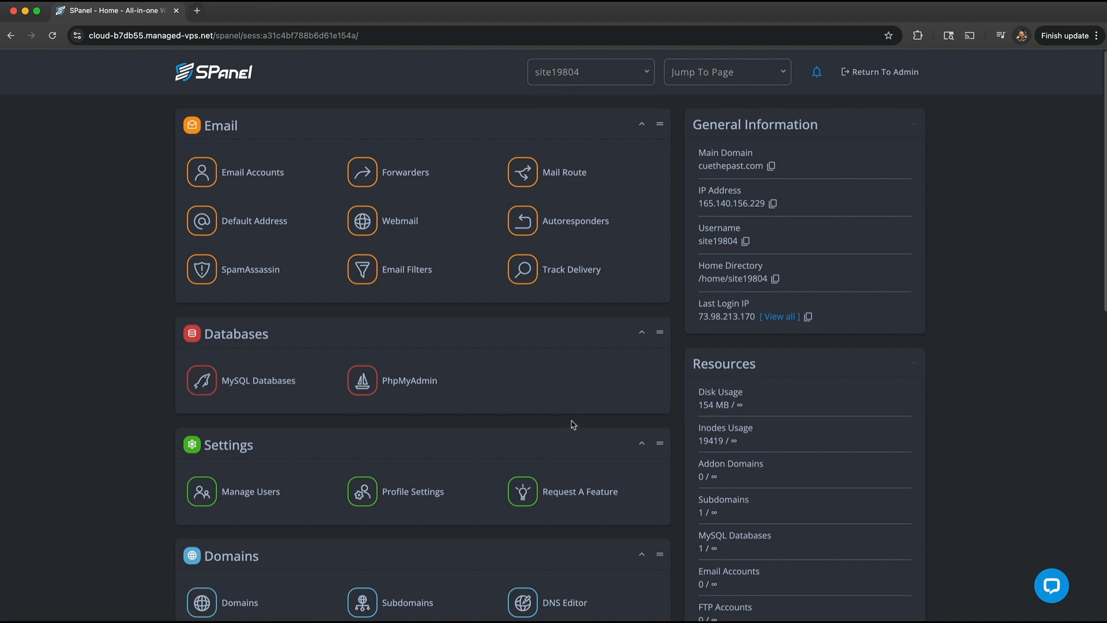
- Open SSL Certificates from the Tools section of the SPanel dashboard
scroll(97, 366, down, 1)
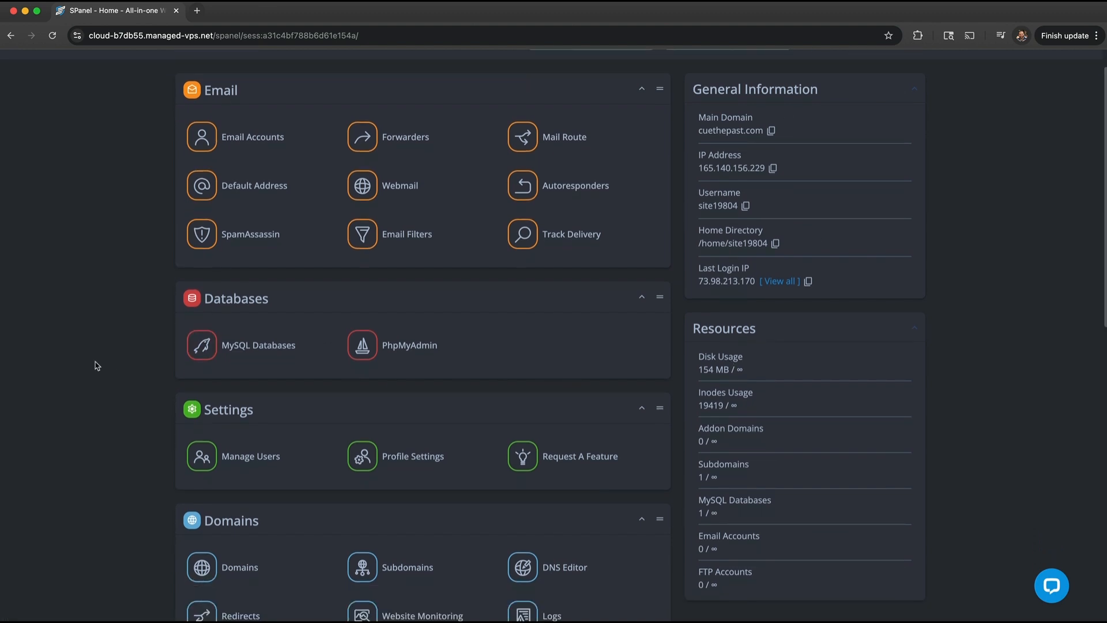
scroll(97, 365, down, 5)
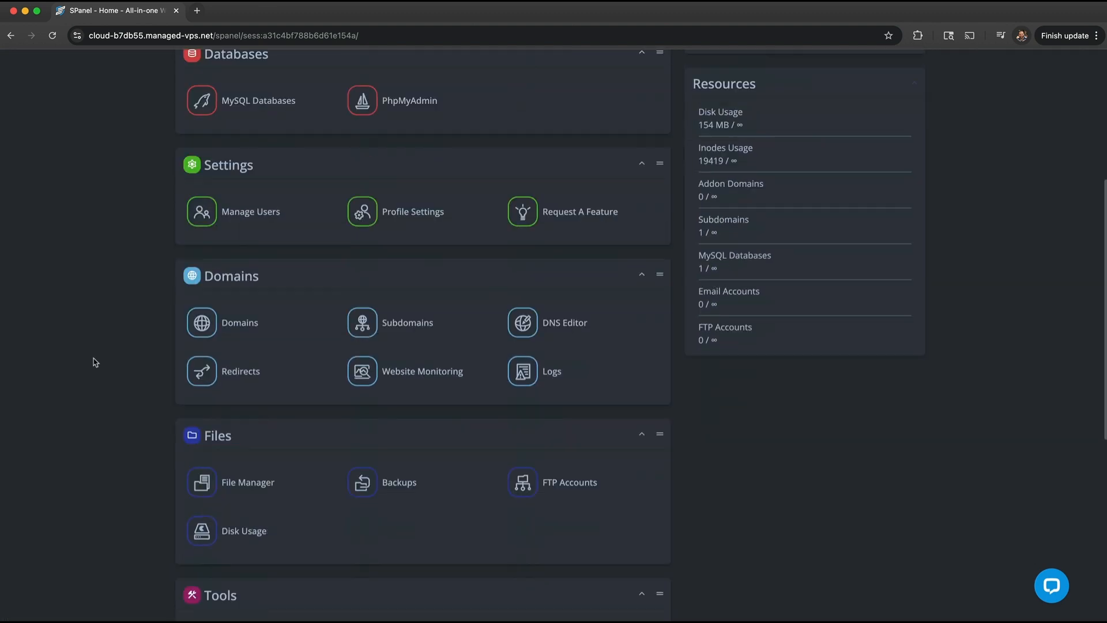
scroll(95, 363, down, 4)
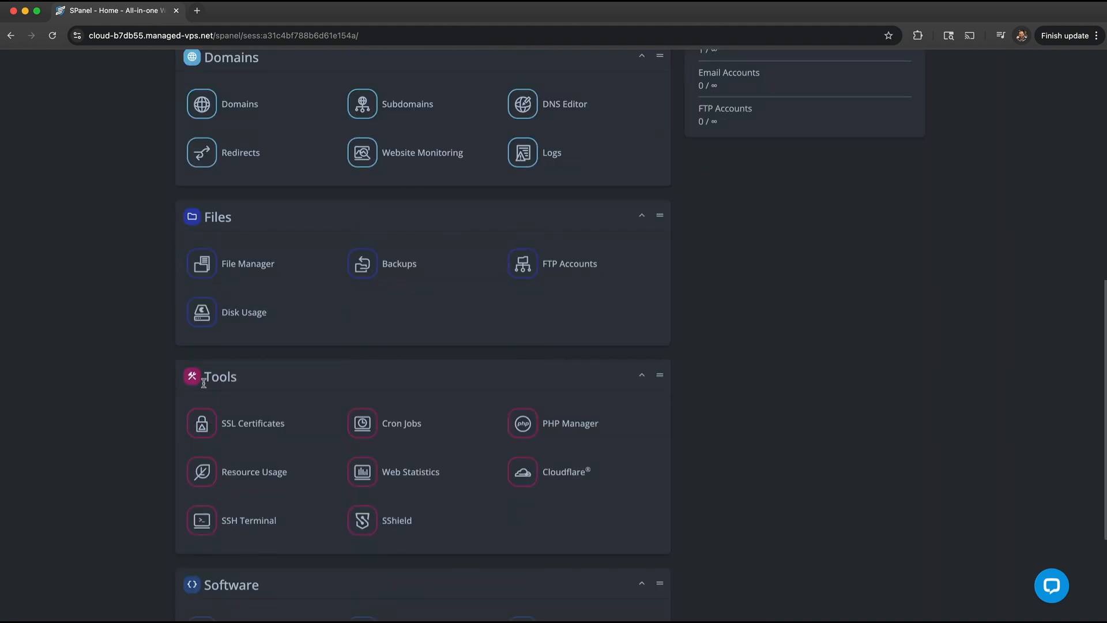
click(199, 424)
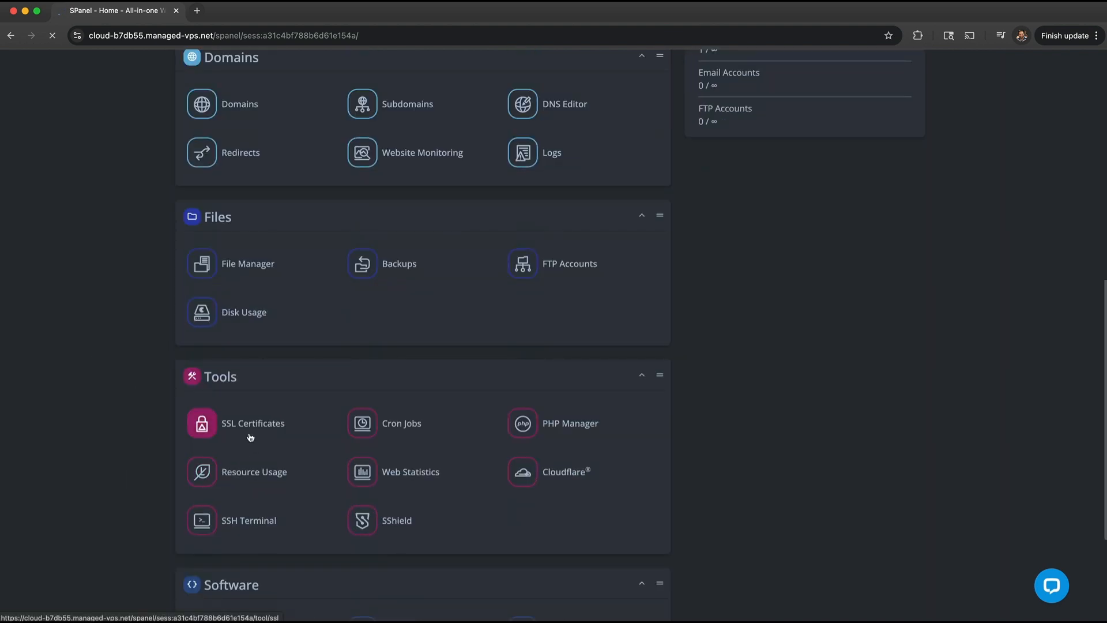